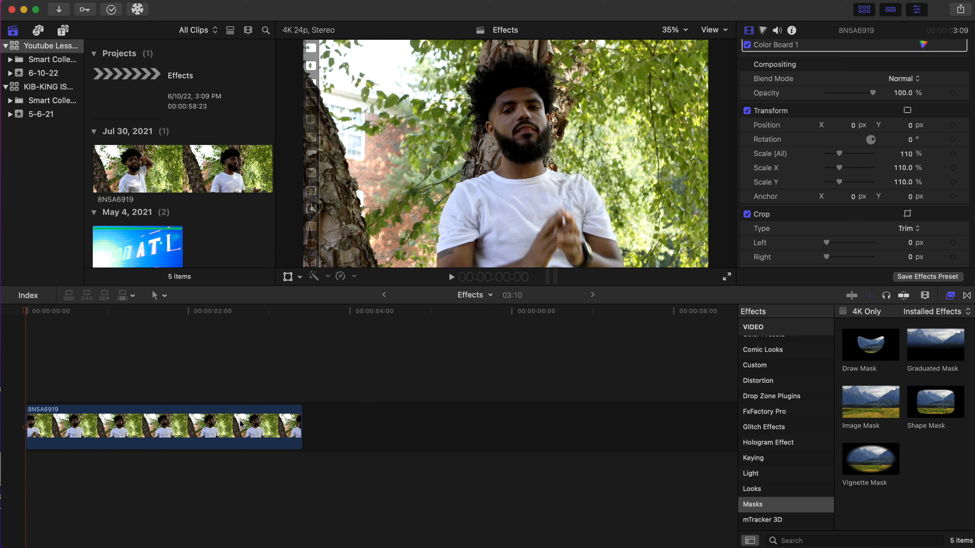
Duplicate the clip onto a connected layer directly above the original.
click(226, 426)
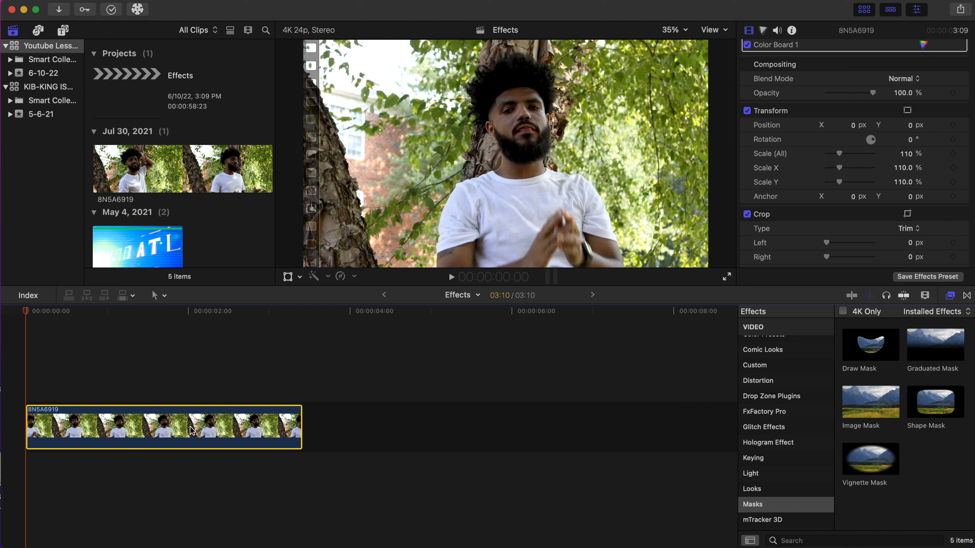
drag(192, 431, 188, 372)
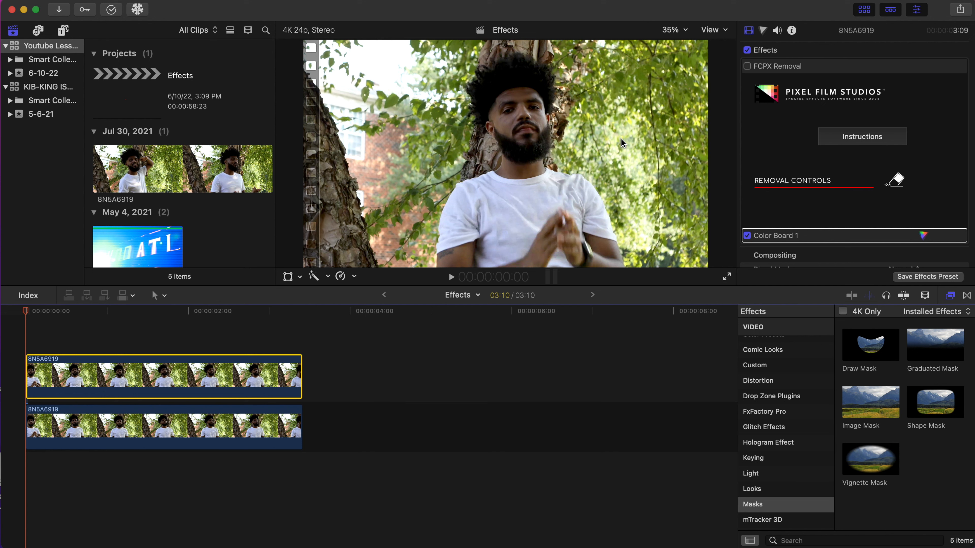
Tint the upper clip magenta with the Color Board, setting the Global puck to 297° and 70%.
click(763, 31)
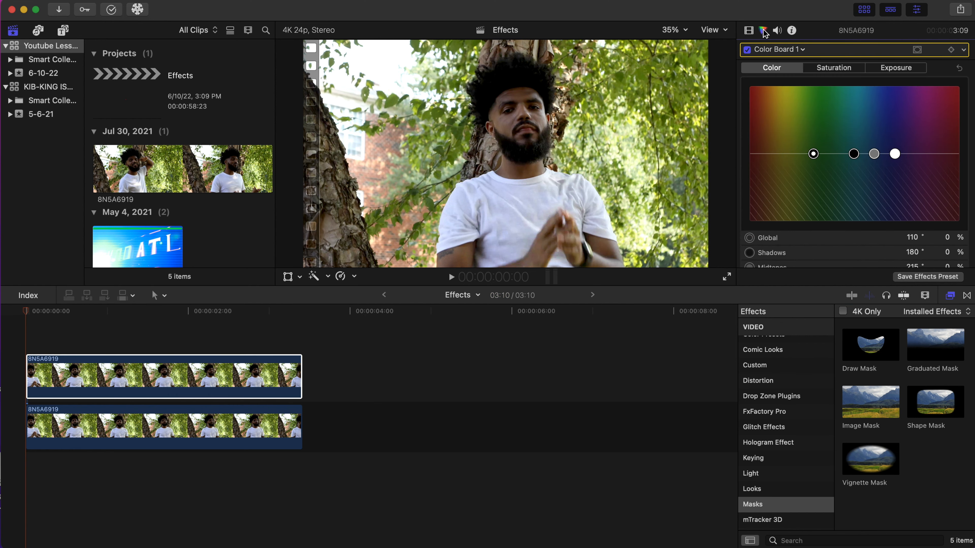
click(813, 154)
drag(820, 146, 922, 107)
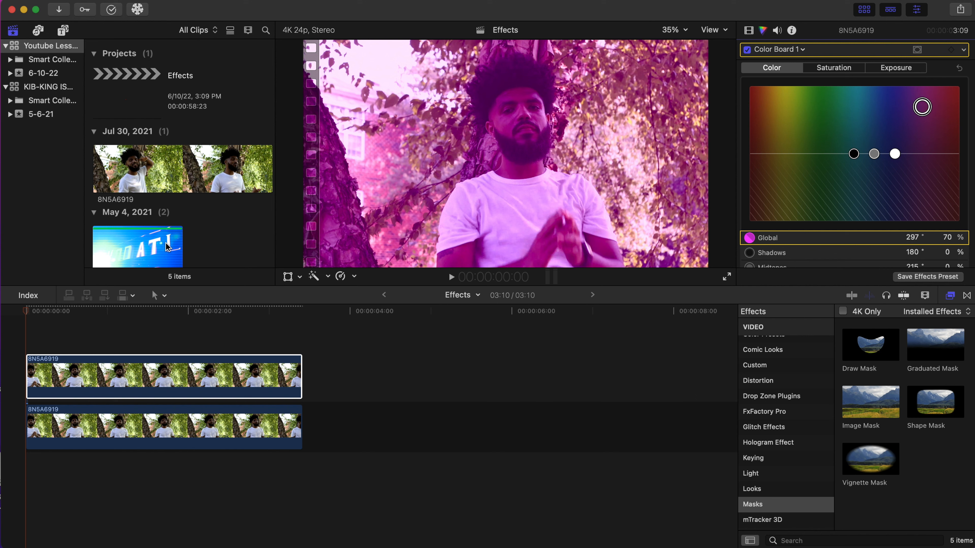
Apply the Graduated Mask effect to the upper, tinted clip.
click(110, 384)
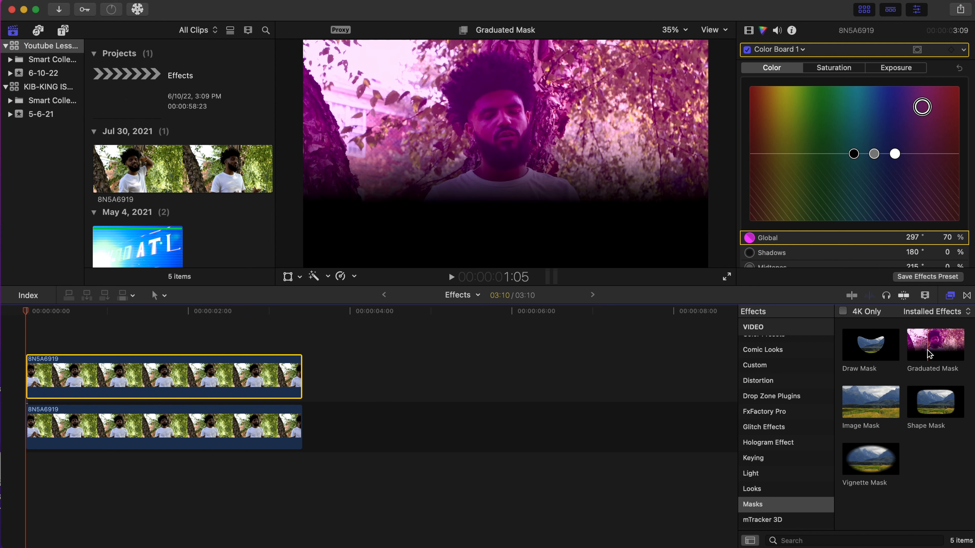
click(926, 349)
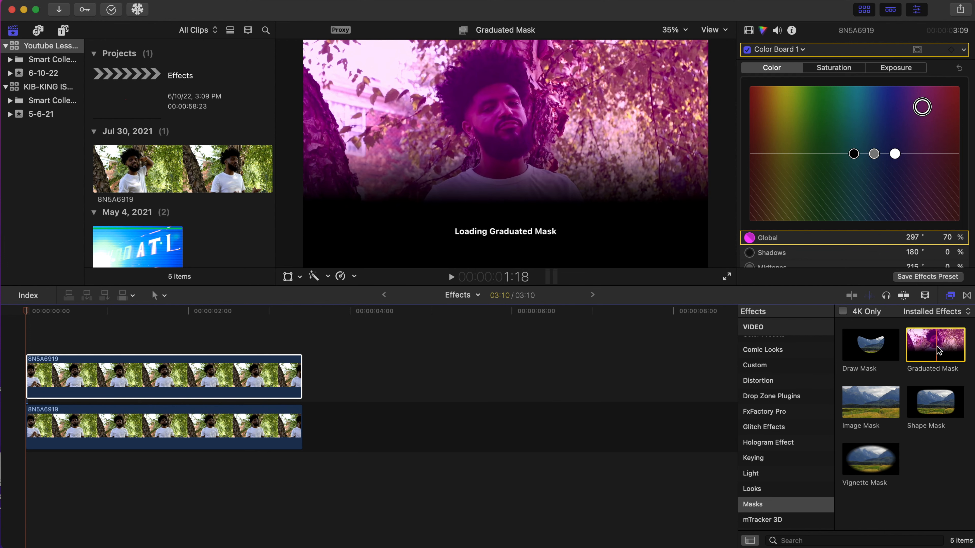
drag(937, 346, 191, 380)
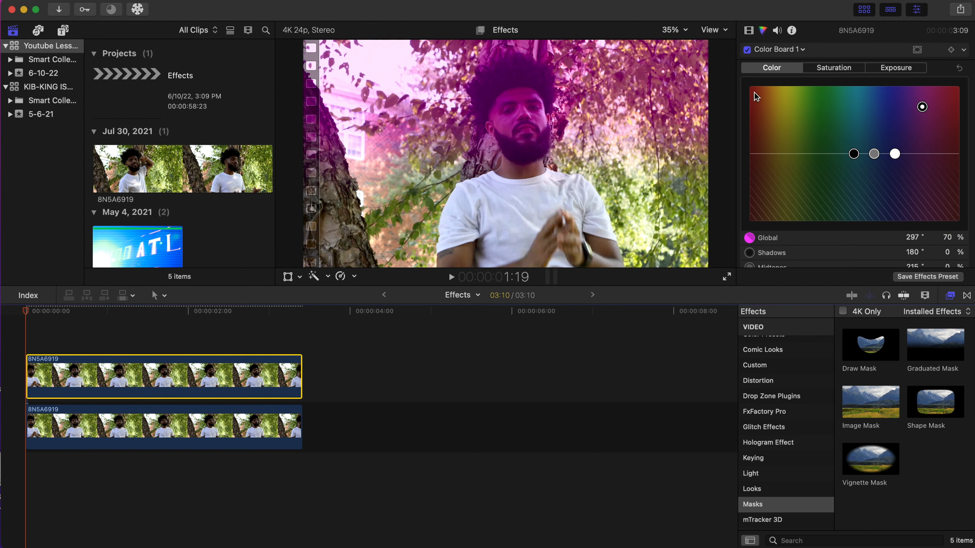
Position the graduated mask with its target at the subject's chin and its center at the neck.
click(749, 31)
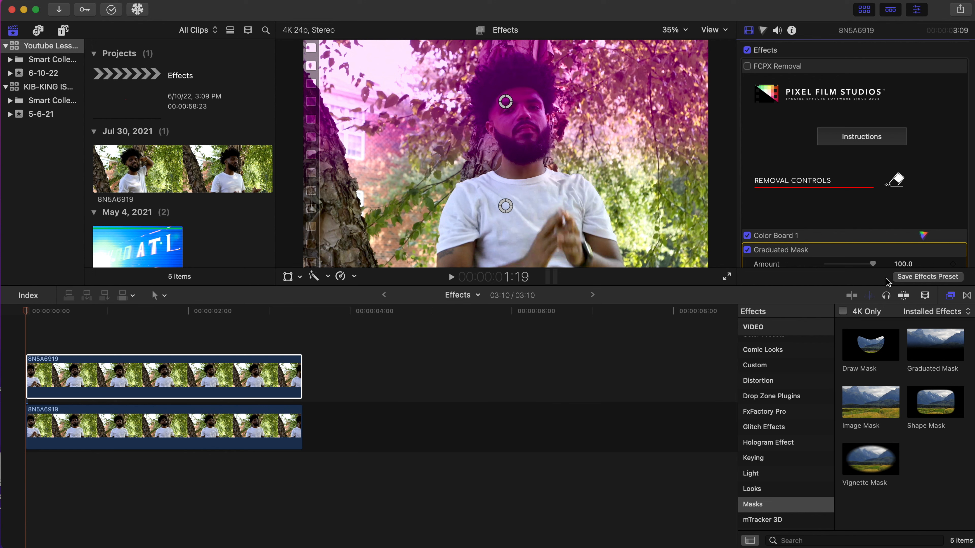
scroll(875, 219, down, 5)
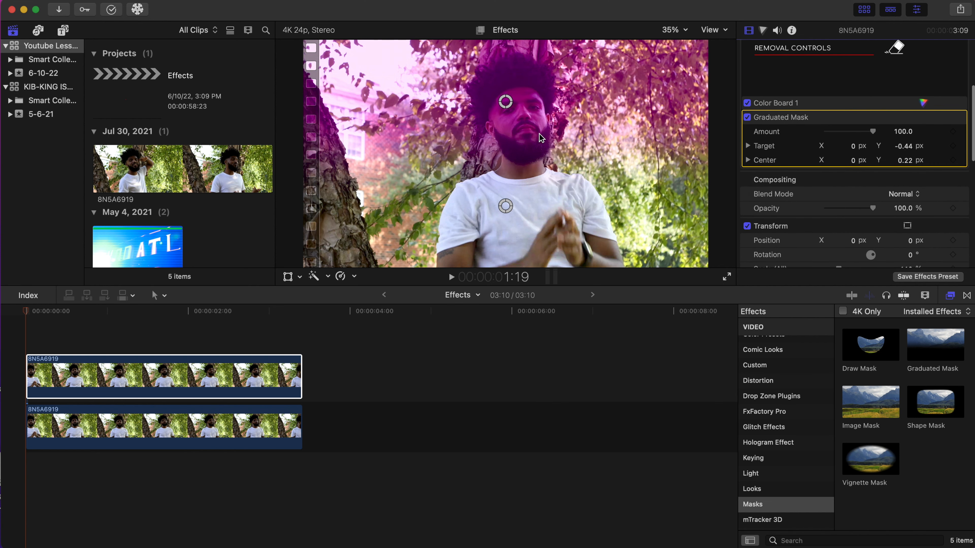
drag(505, 206, 505, 65)
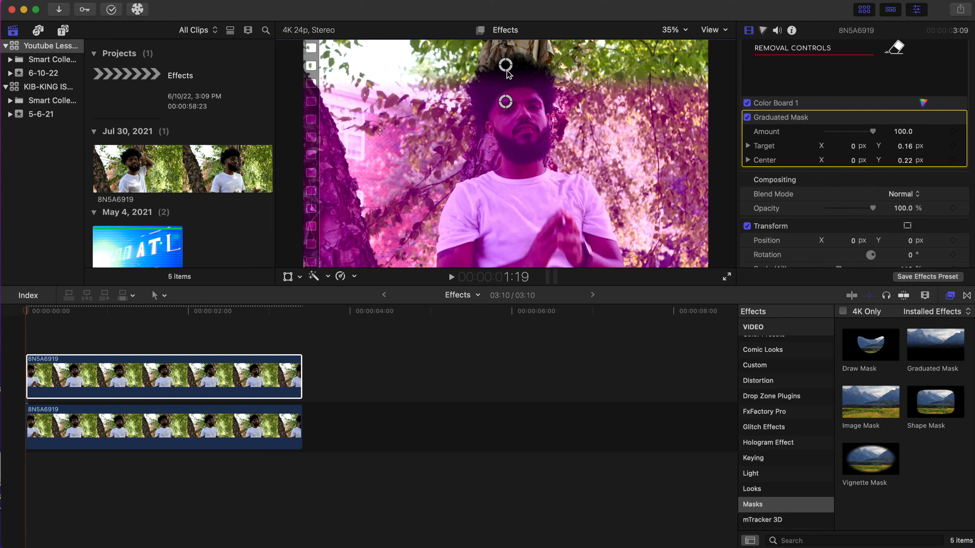
drag(506, 102, 514, 180)
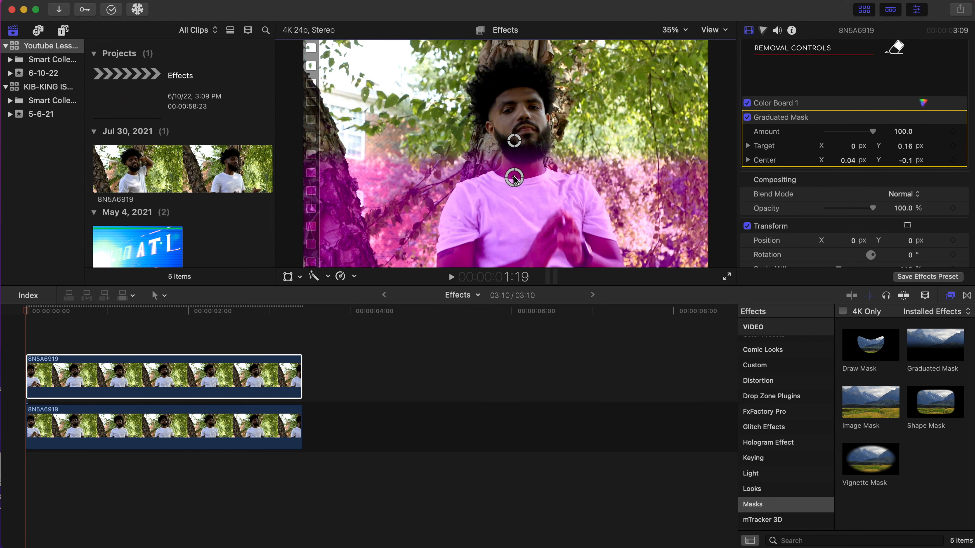
drag(516, 136, 514, 135)
drag(516, 180, 517, 186)
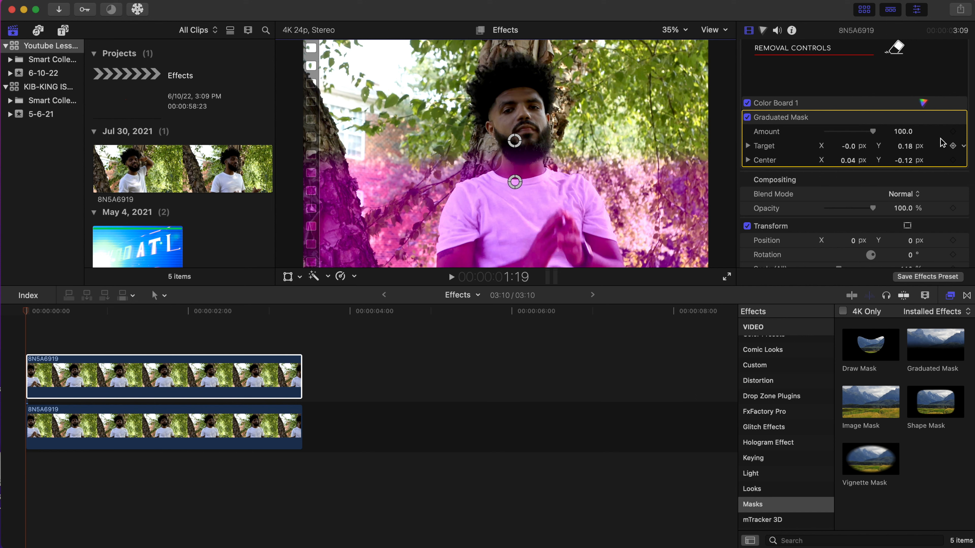
Add keyframes for the mask's Target and Center at the start of the clip.
click(953, 146)
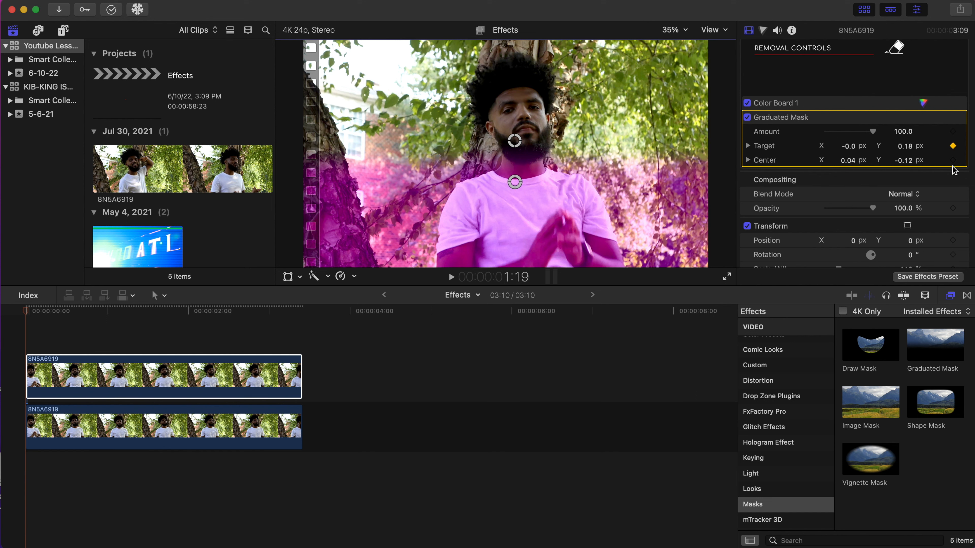
click(953, 160)
Move the playhead to about 1:21 and drag the mask target down to the neck.
click(120, 331)
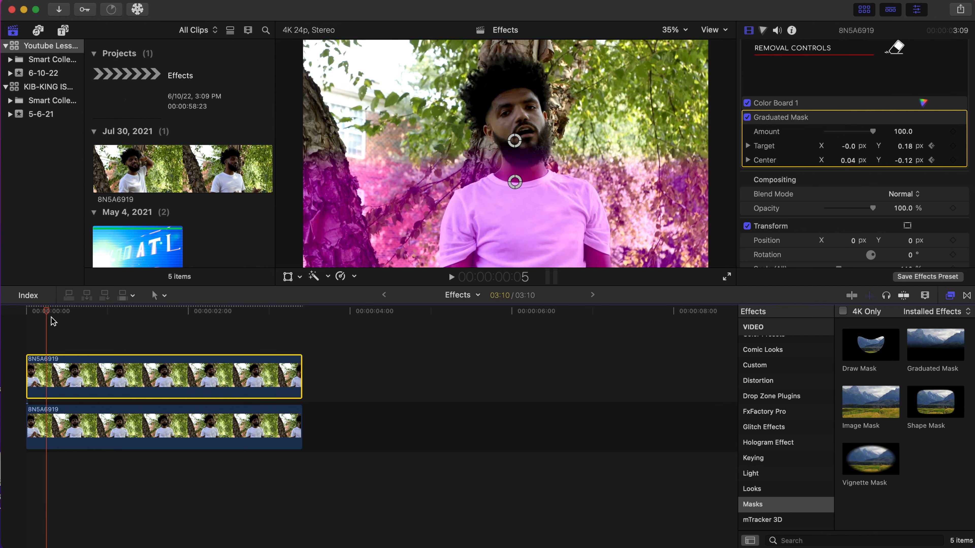
drag(123, 330, 178, 337)
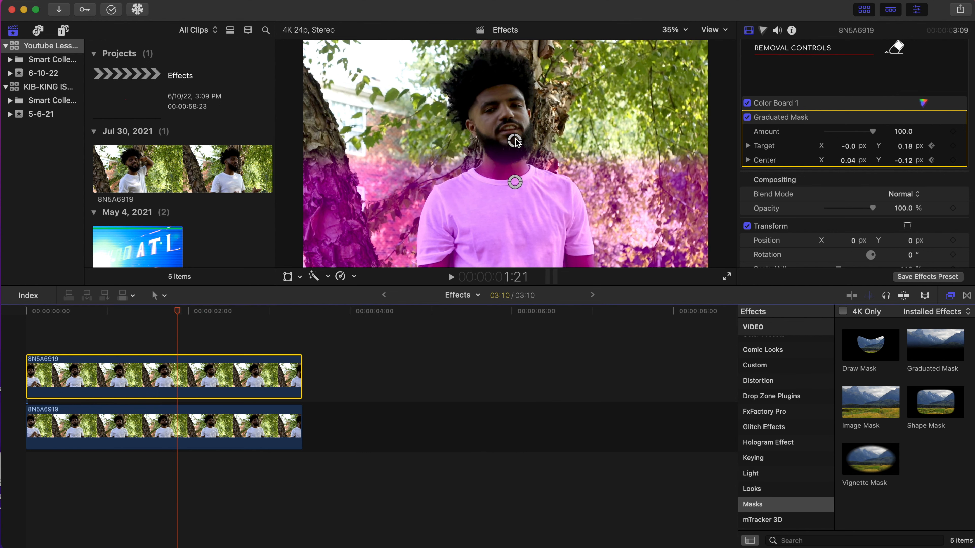
drag(515, 142, 512, 173)
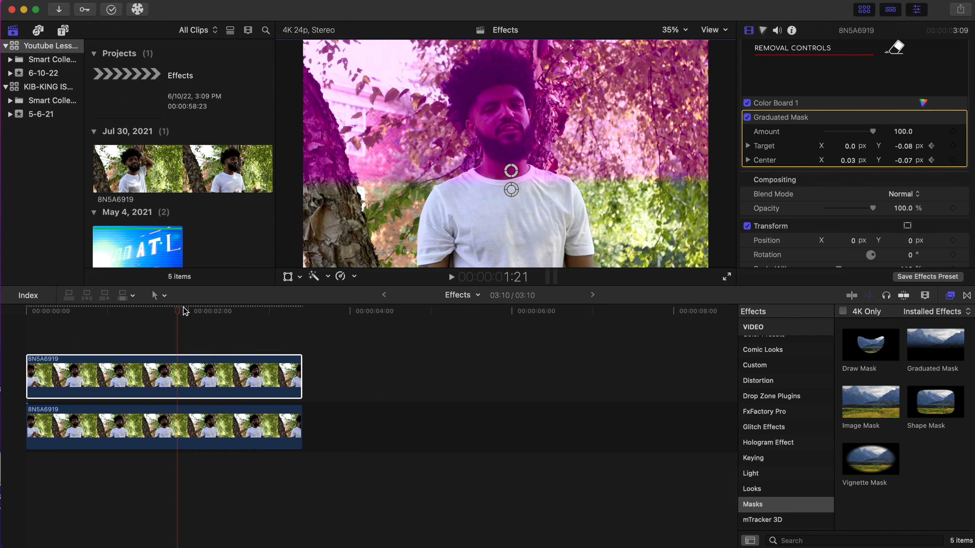
Return to the start and play back the clips to review the animated mask.
drag(180, 309, 2, 321)
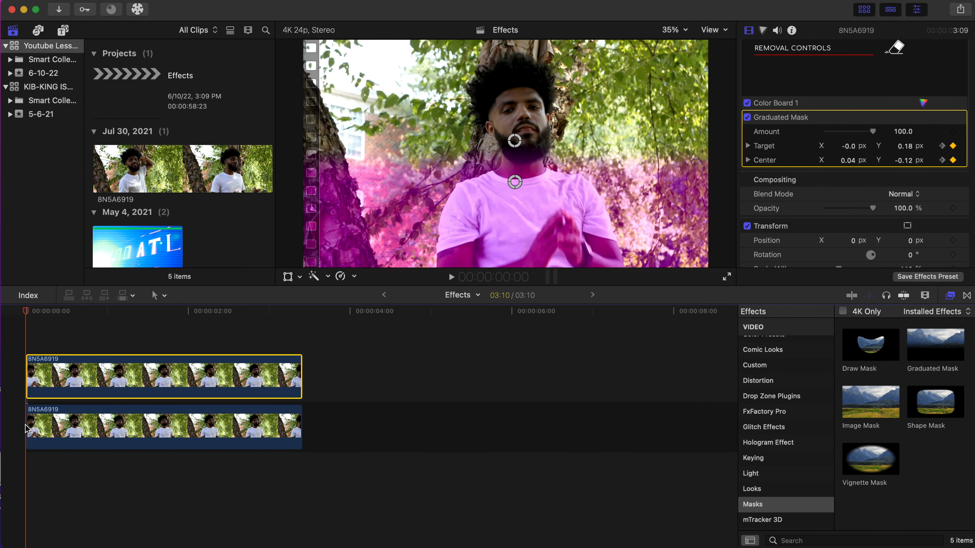
click(948, 225)
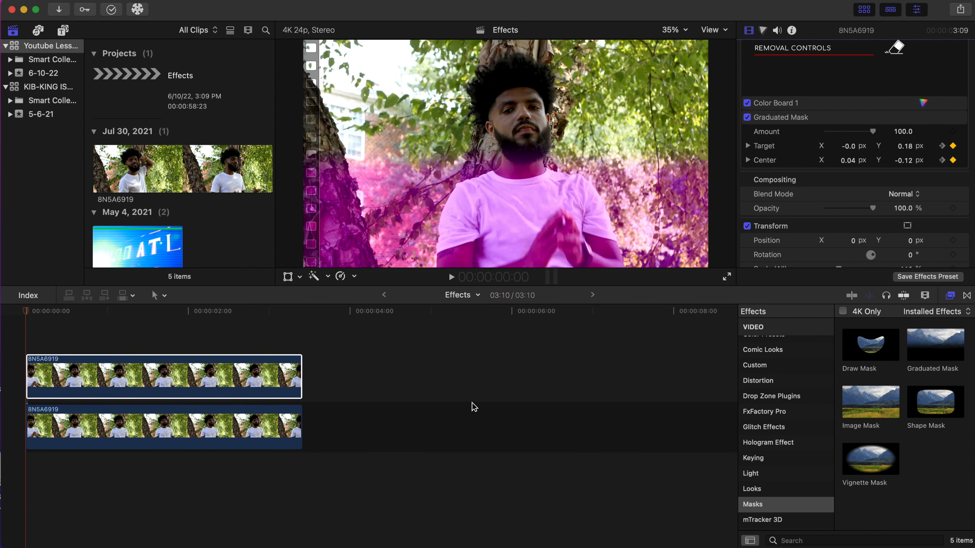
click(33, 473)
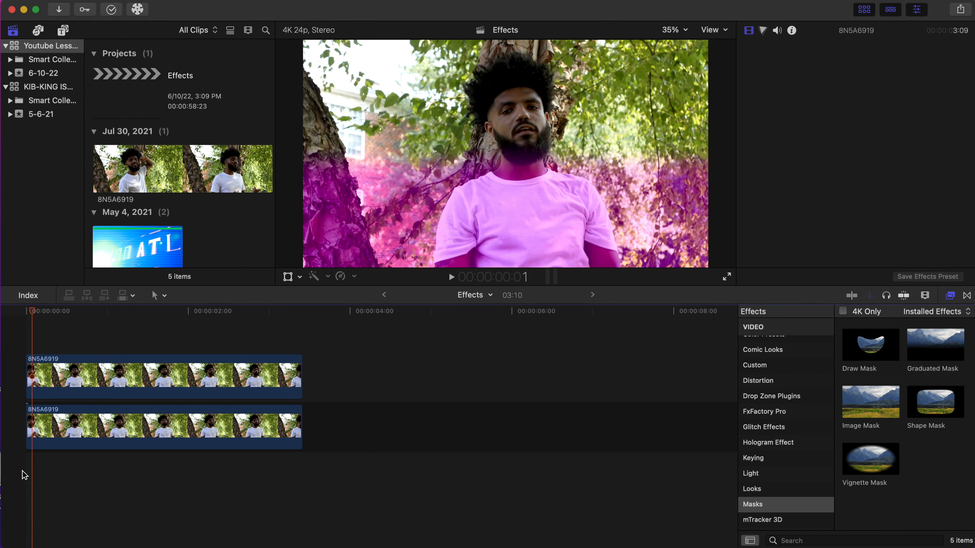
click(22, 470)
key(space)
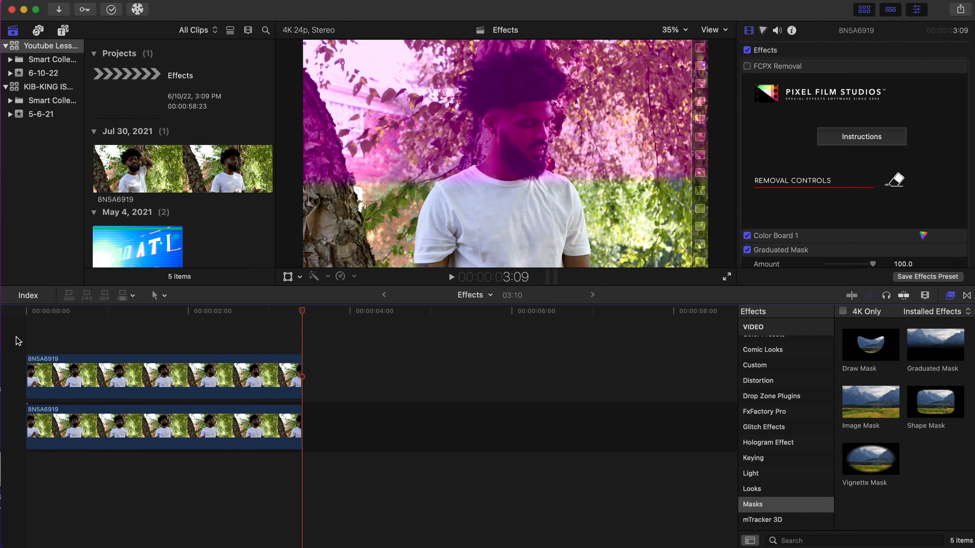
click(16, 326)
key(space)
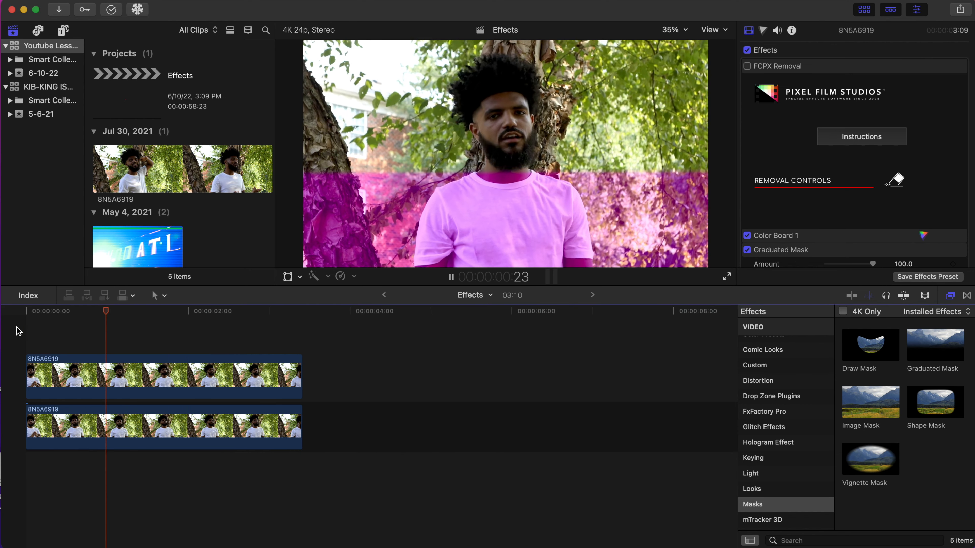
Reset the graduated mask's Target and Center parameters on the upper clip, clearing their keyframes.
click(170, 376)
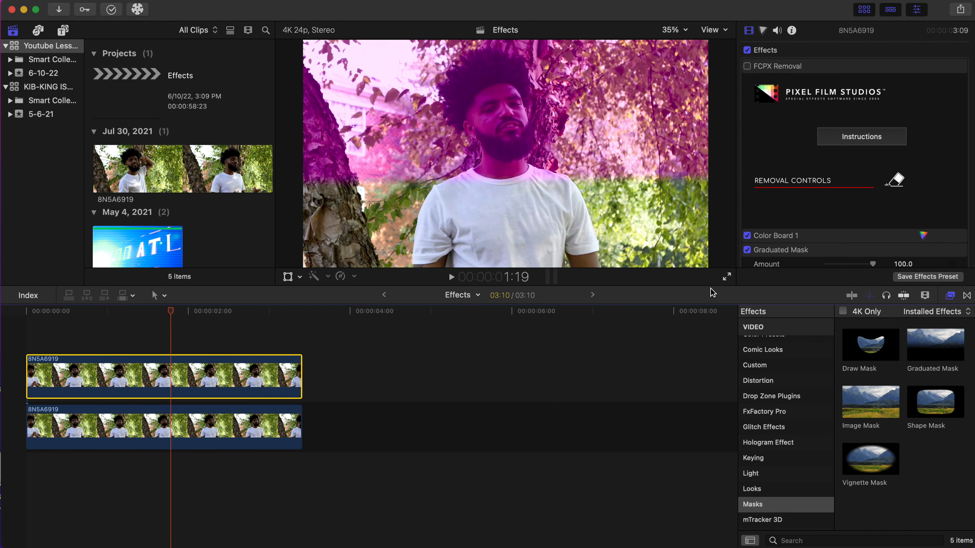
scroll(817, 196, down, 10)
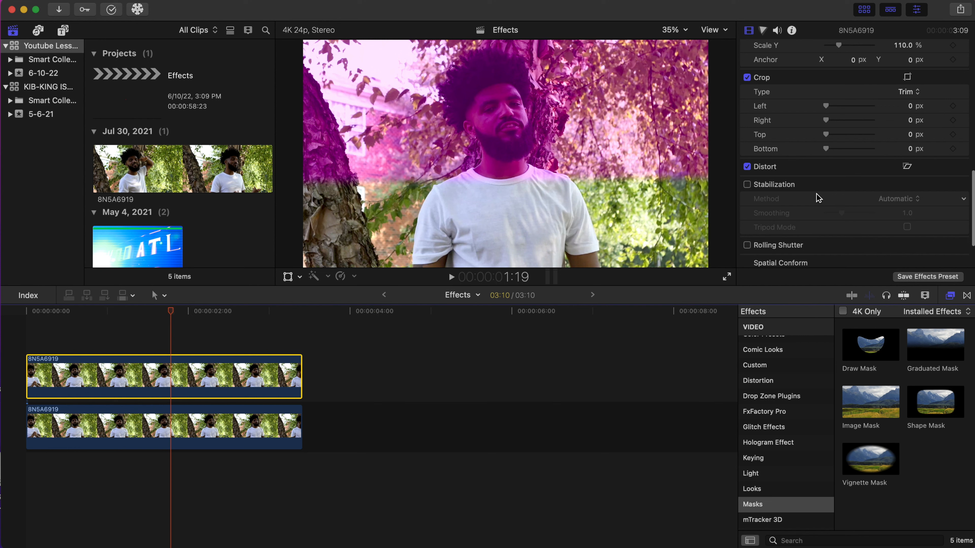
scroll(817, 198, up, 10)
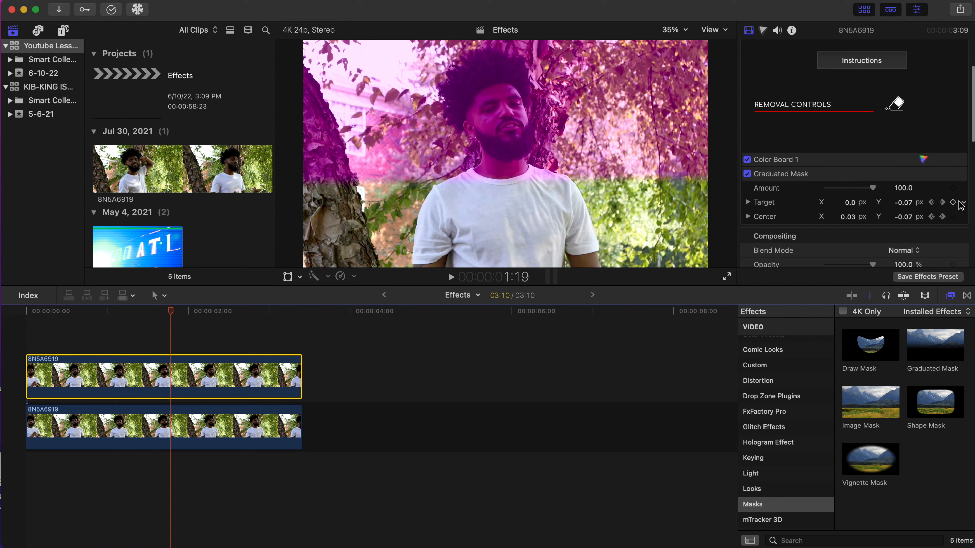
click(965, 205)
click(952, 208)
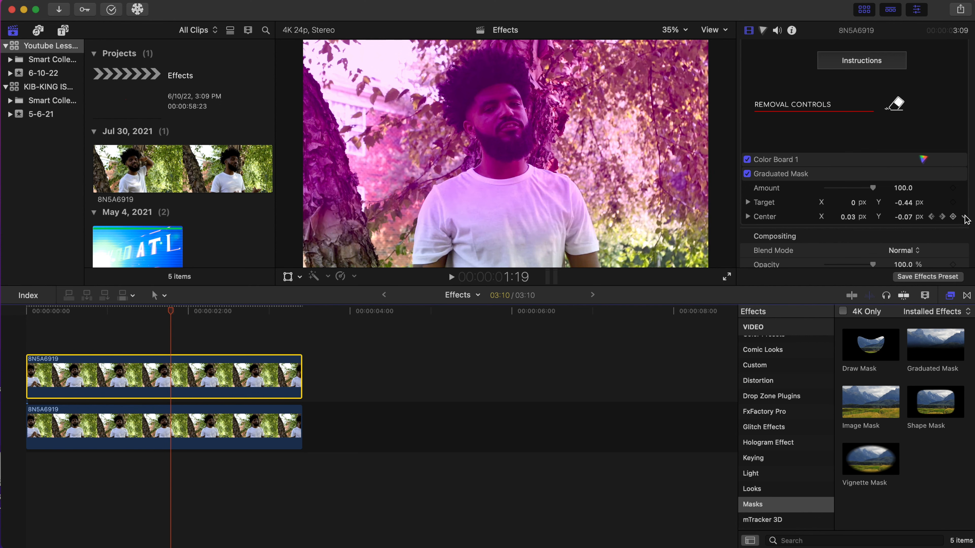
click(963, 218)
click(959, 222)
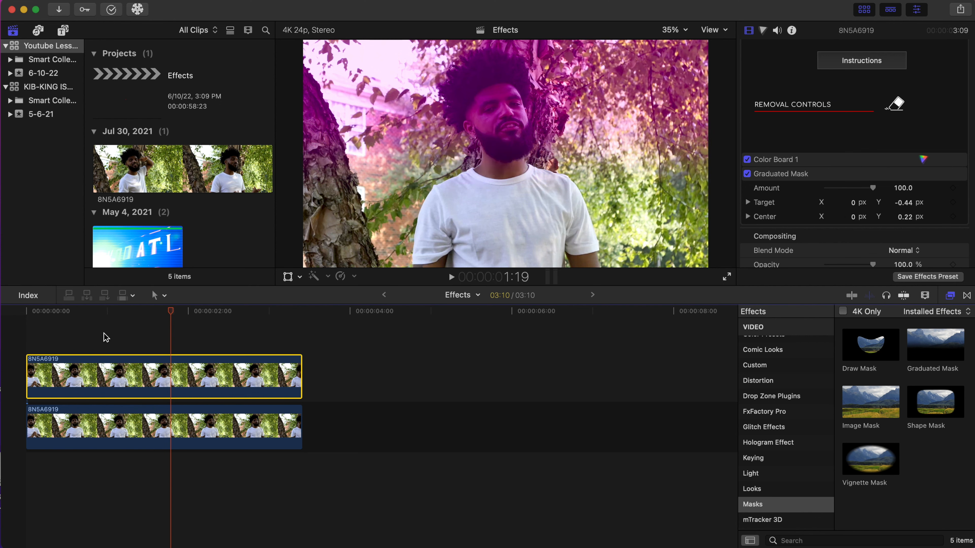
At the clip's start, place the mask target at the chin and center at the neck, then keyframe both.
key(Home)
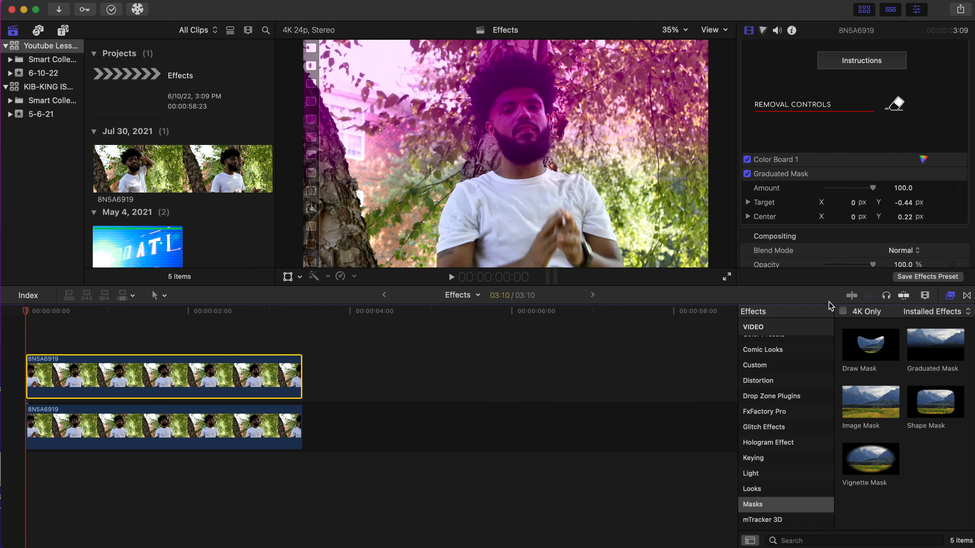
click(847, 174)
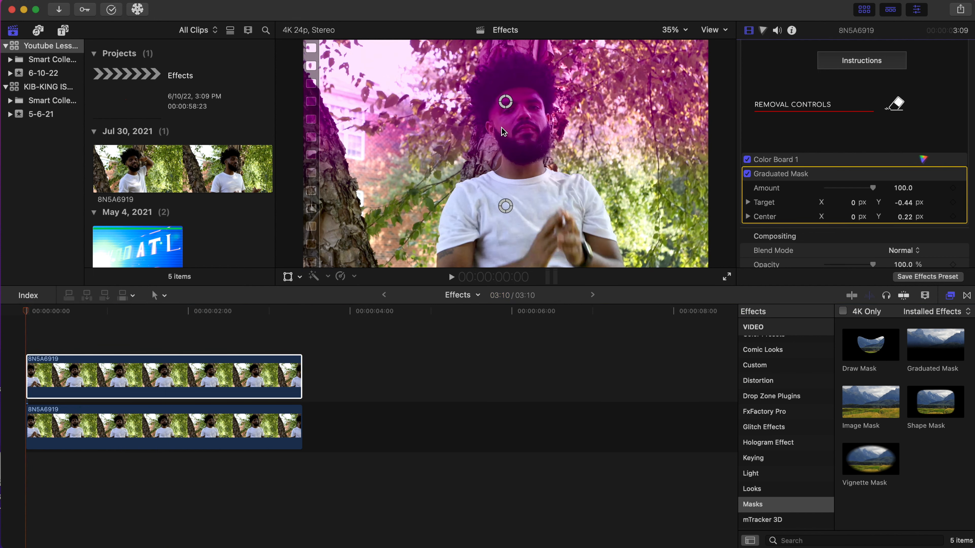
drag(505, 206, 510, 179)
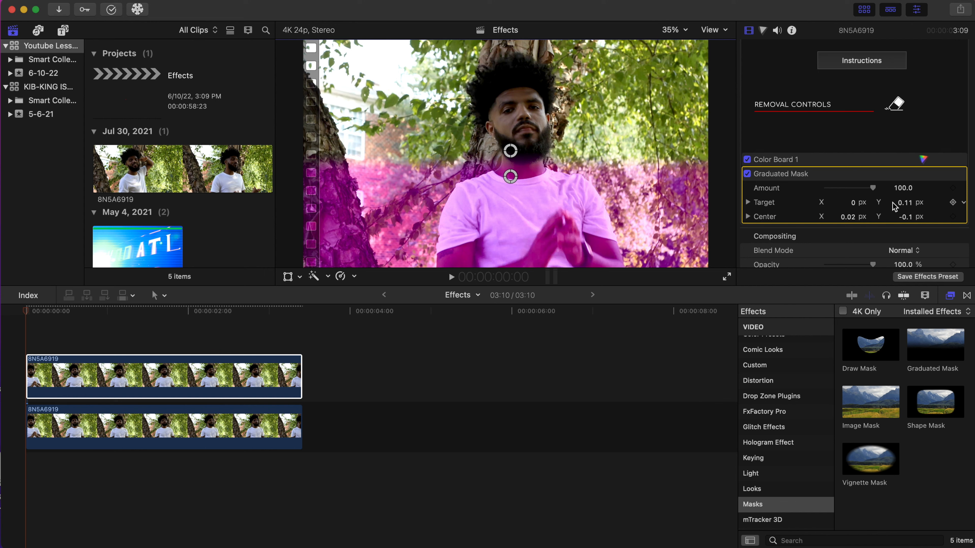
click(953, 203)
click(953, 216)
Move the playhead to about 2:11 and drag the mask target down below the center handle.
drag(22, 312, 213, 332)
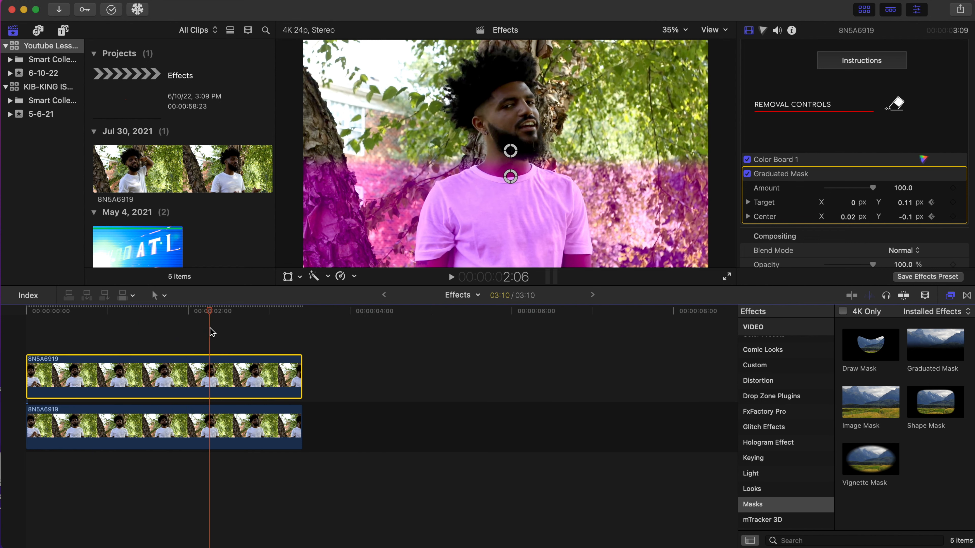
drag(218, 314, 227, 314)
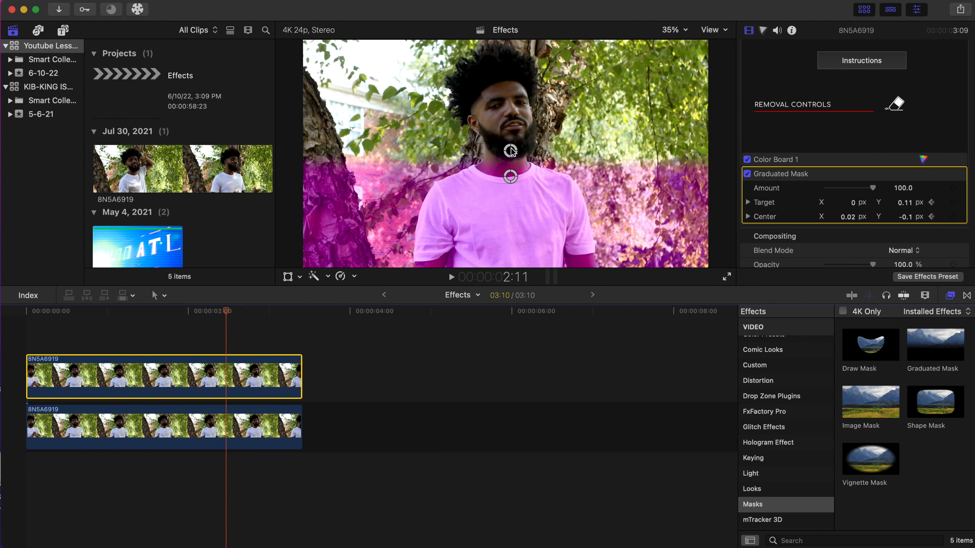
drag(511, 151, 512, 205)
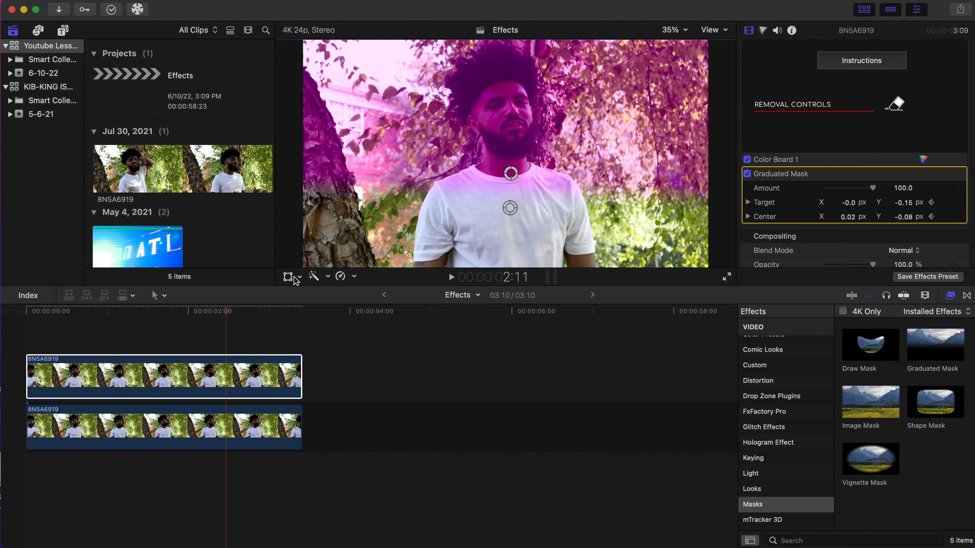
Return to the start and play back the animated color transition.
drag(222, 320, 14, 313)
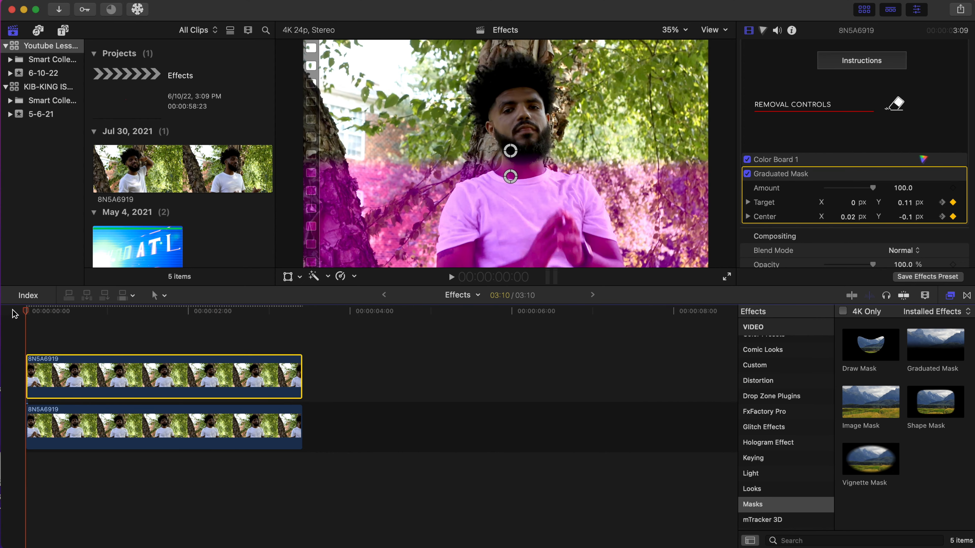
key(space)
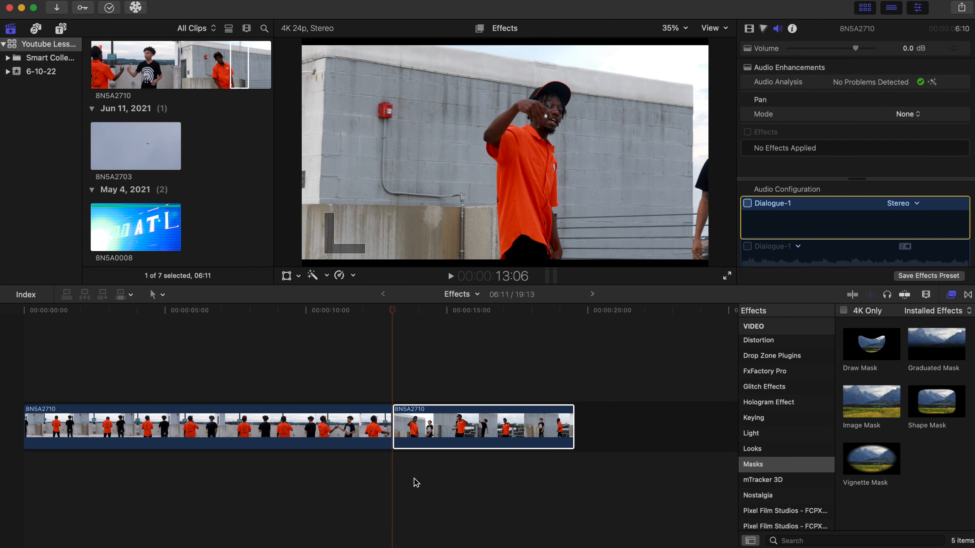
Stack the second clip above the first clip's start and extend its end to match the lower clip's length.
click(363, 410)
click(354, 396)
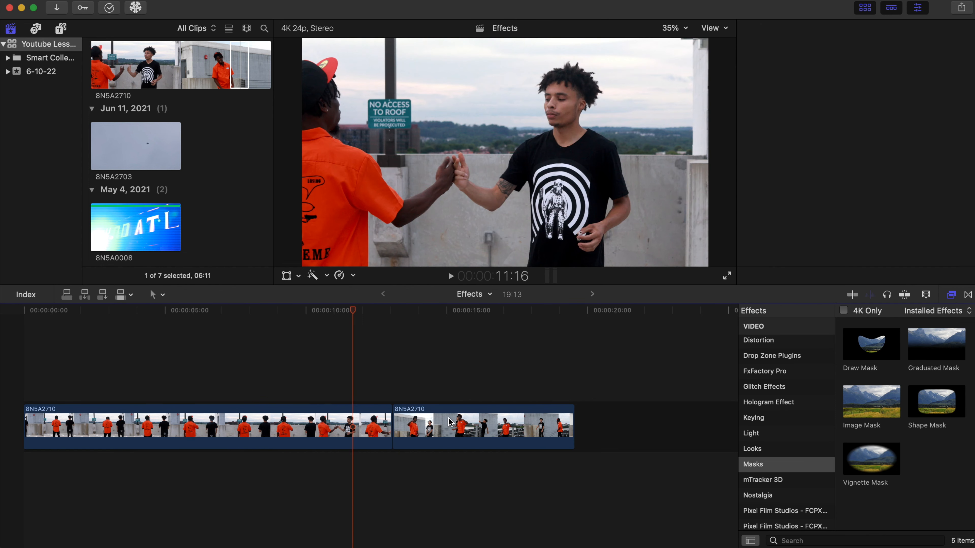
drag(450, 422, 84, 379)
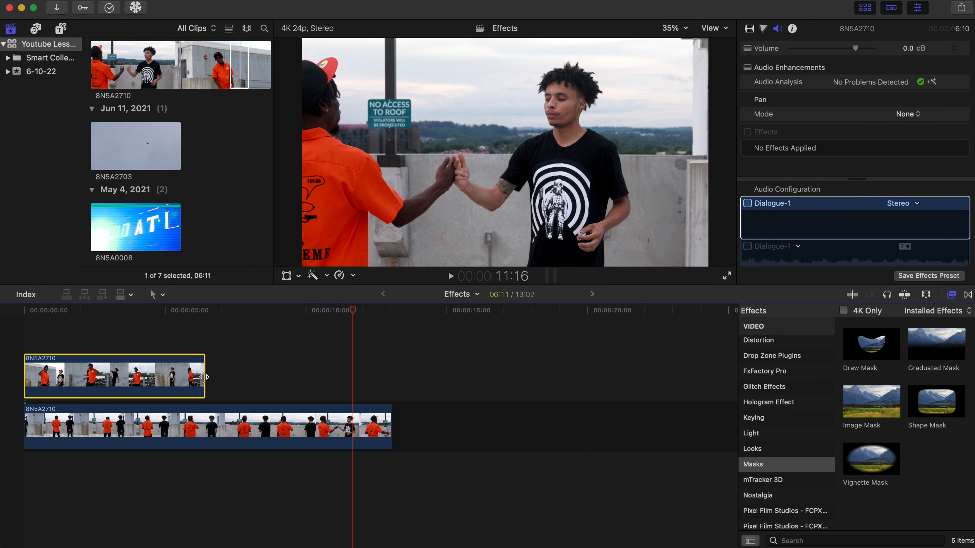
drag(203, 377, 391, 386)
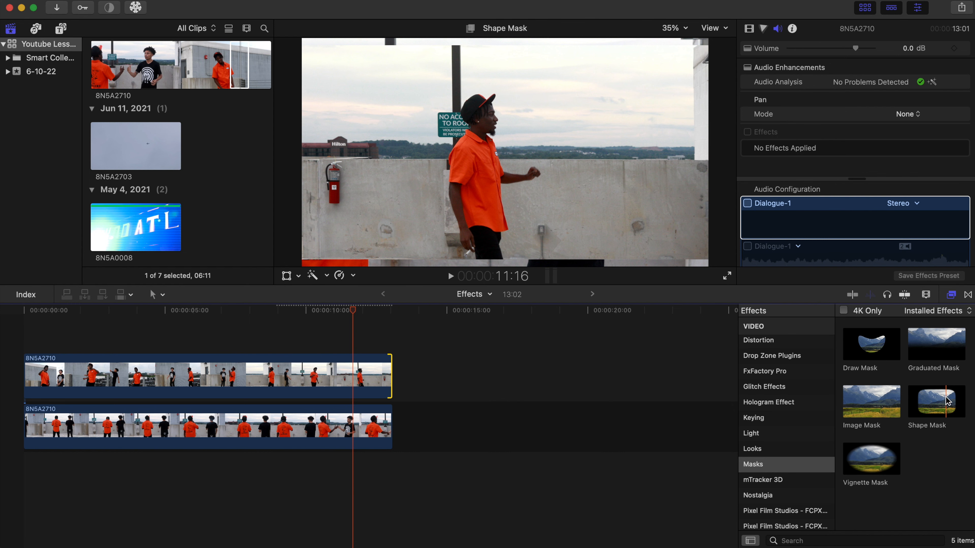
Apply a Shape Mask to the upper clip, widening the mask and shifting it to the right.
drag(950, 397, 267, 379)
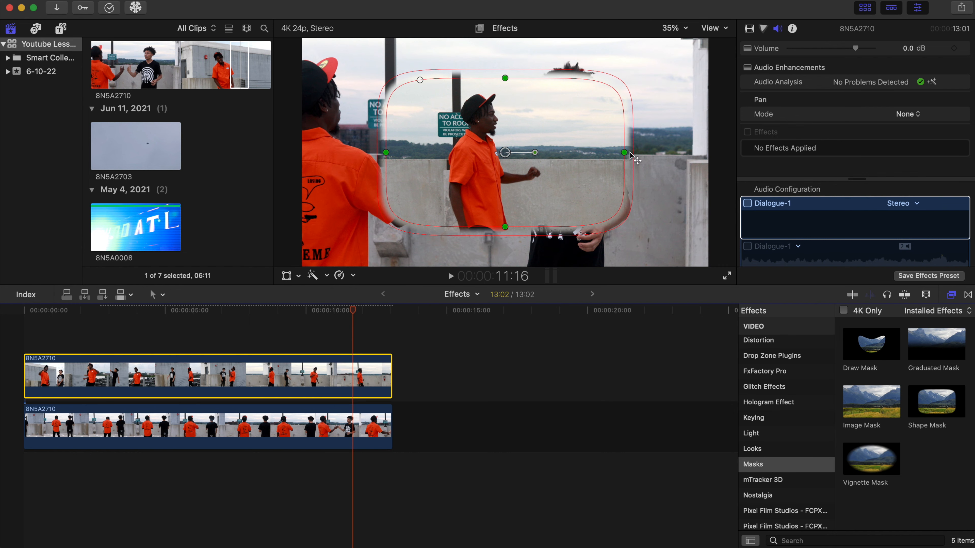
drag(629, 158, 718, 158)
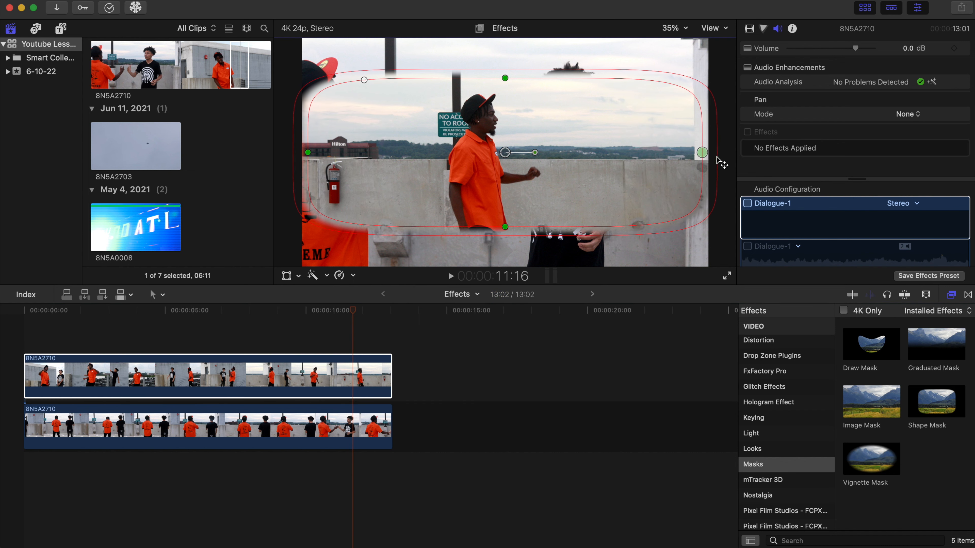
drag(505, 153, 601, 154)
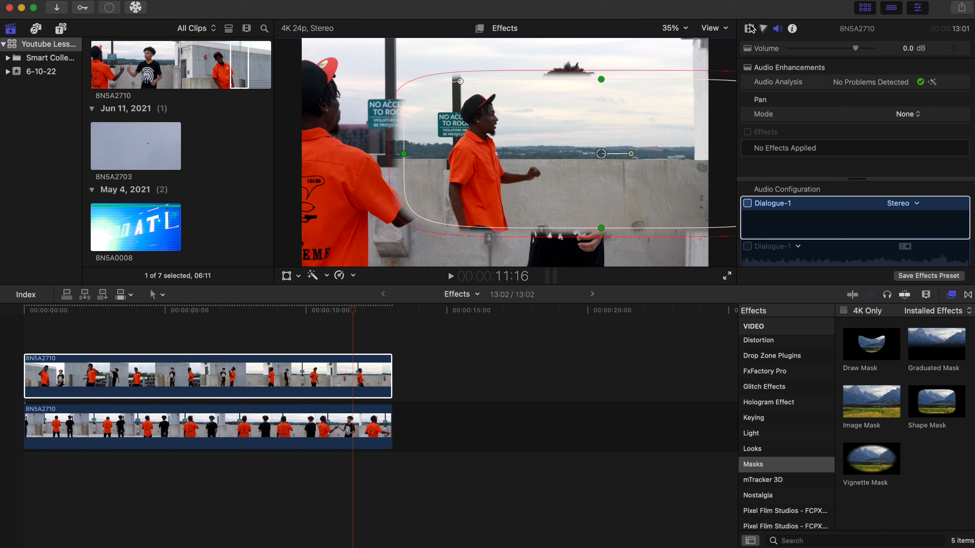
At the clip's start, set the shape mask's Feather and Falloff to -100 and keyframe its Transforms position.
click(750, 28)
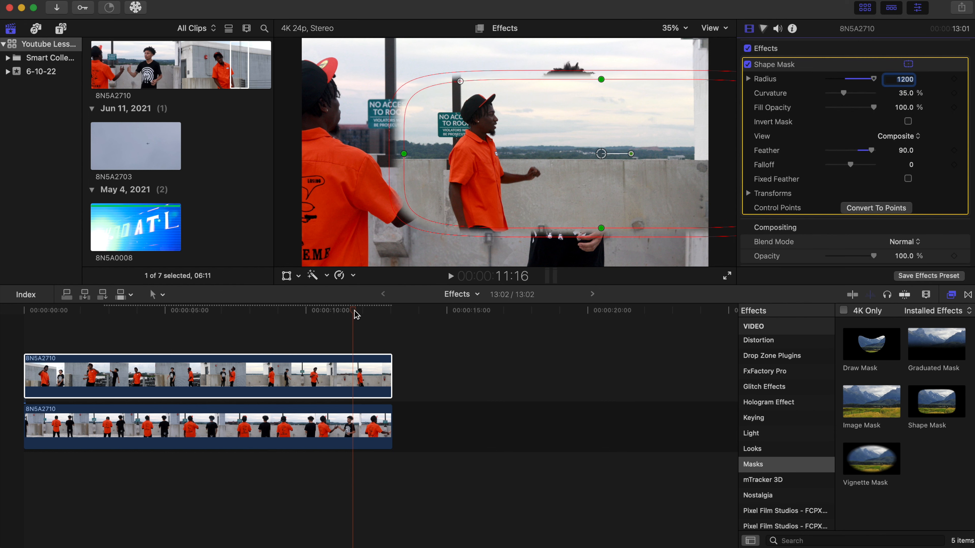
drag(354, 311, 23, 310)
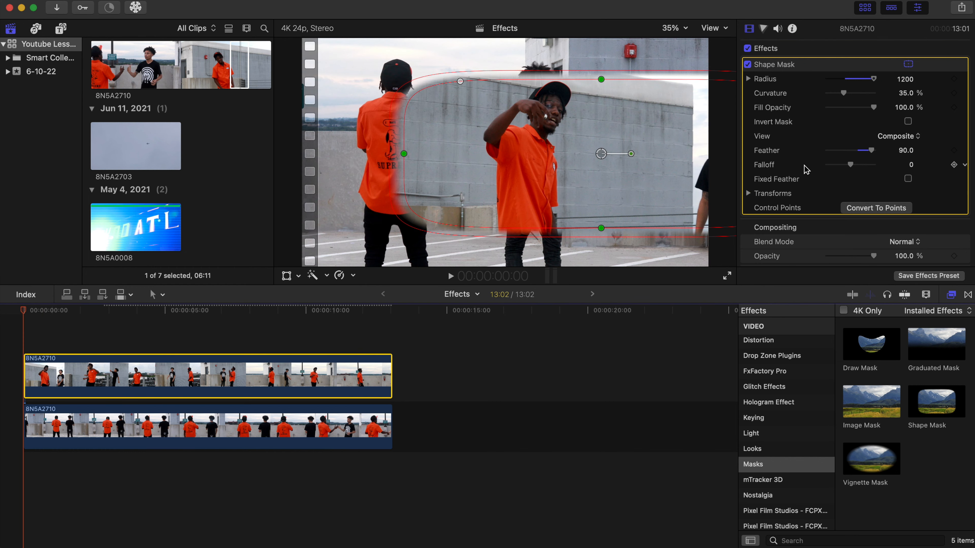
drag(872, 151, 819, 175)
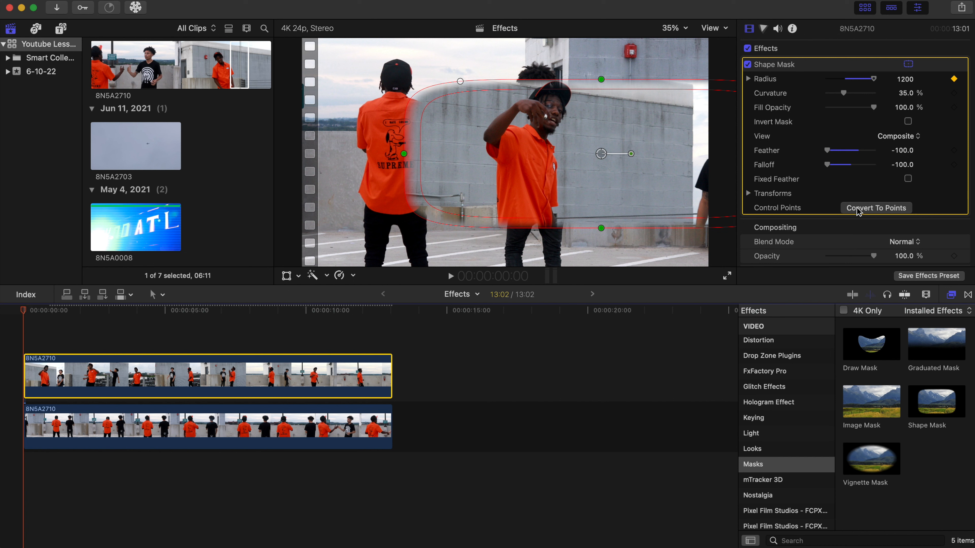
click(789, 196)
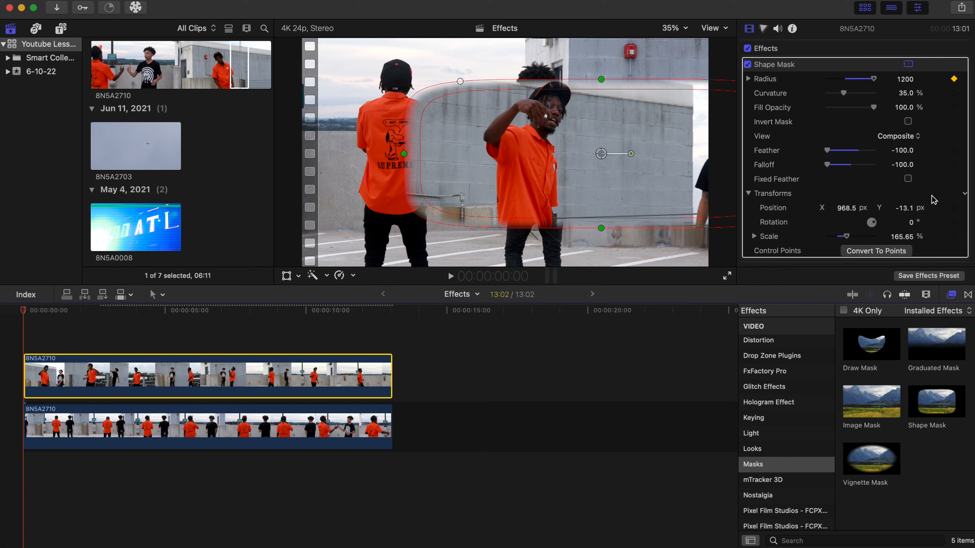
click(954, 207)
Animate the mask's position, moving it up-left at about 1:20 and down-left at about 4:00.
drag(23, 310, 75, 316)
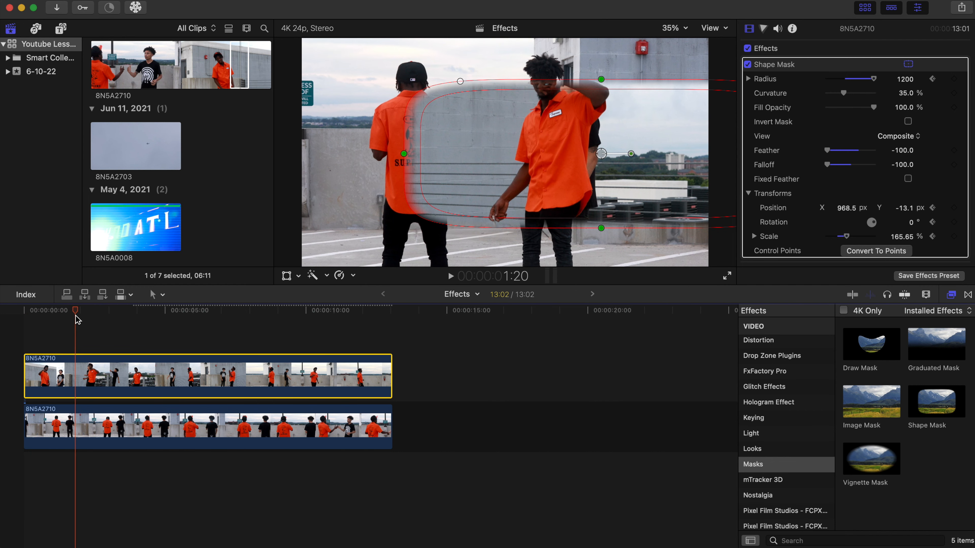
drag(573, 185, 503, 146)
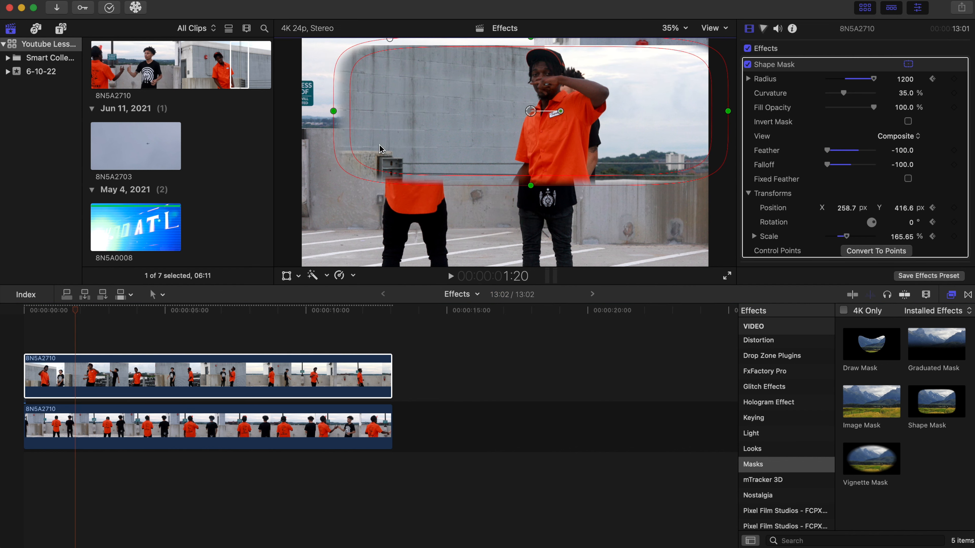
drag(75, 313, 137, 319)
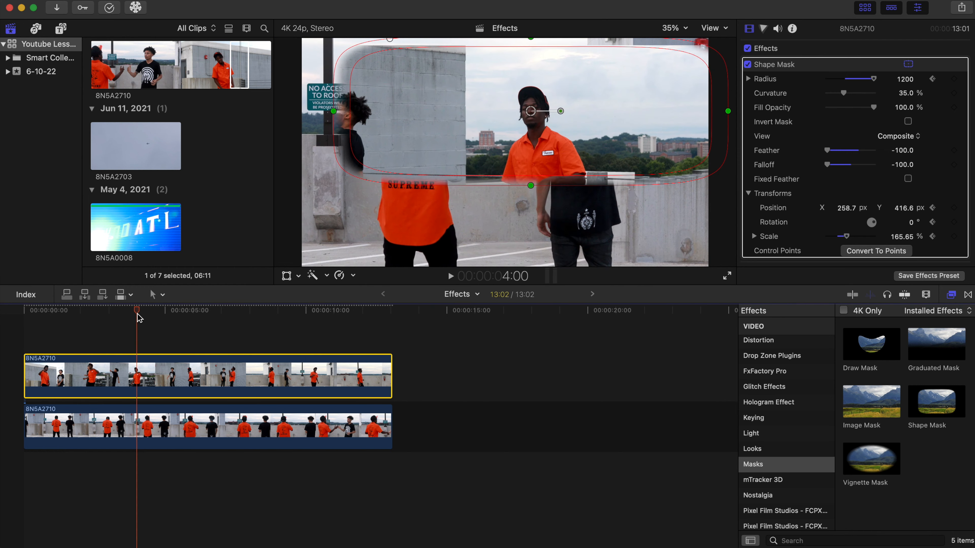
drag(534, 110, 475, 204)
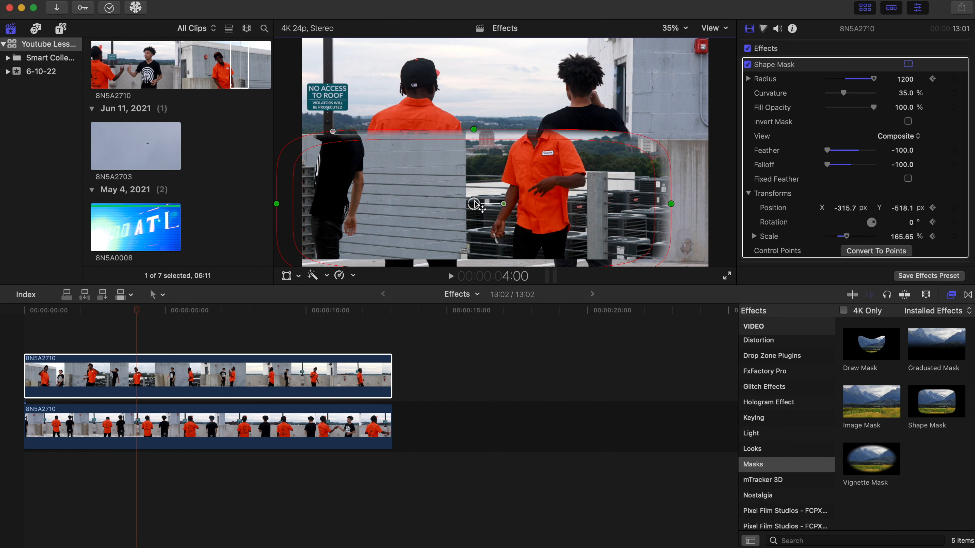
Continue animating the mask by repositioning it at about 6:04, 8:18 and 11:11.
click(137, 315)
key(space)
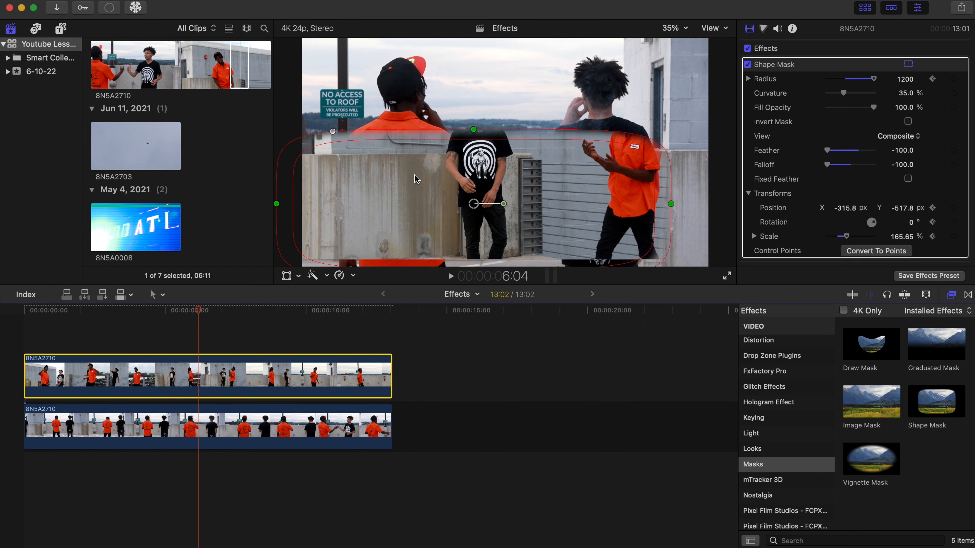
drag(419, 175, 552, 119)
drag(200, 313, 274, 315)
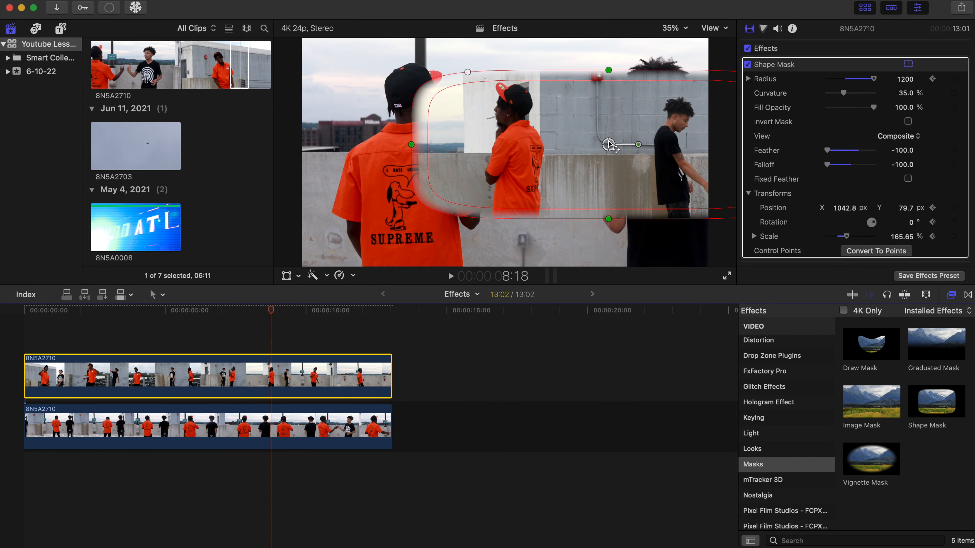
drag(609, 144, 507, 147)
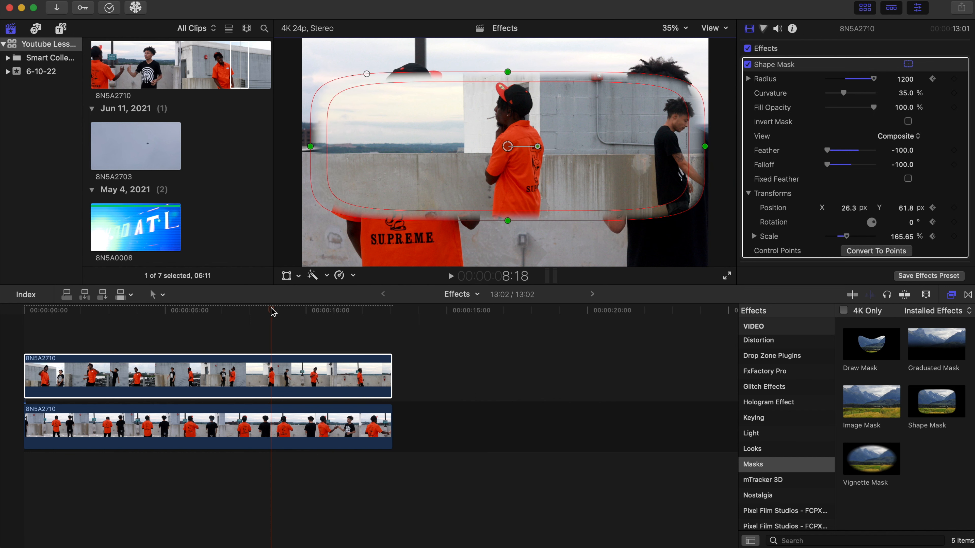
drag(273, 312, 347, 316)
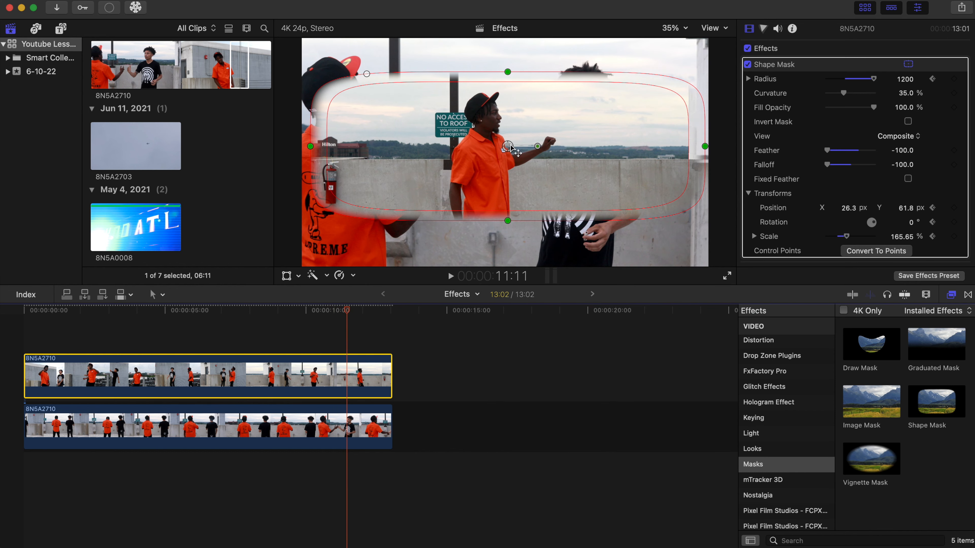
drag(510, 147, 509, 224)
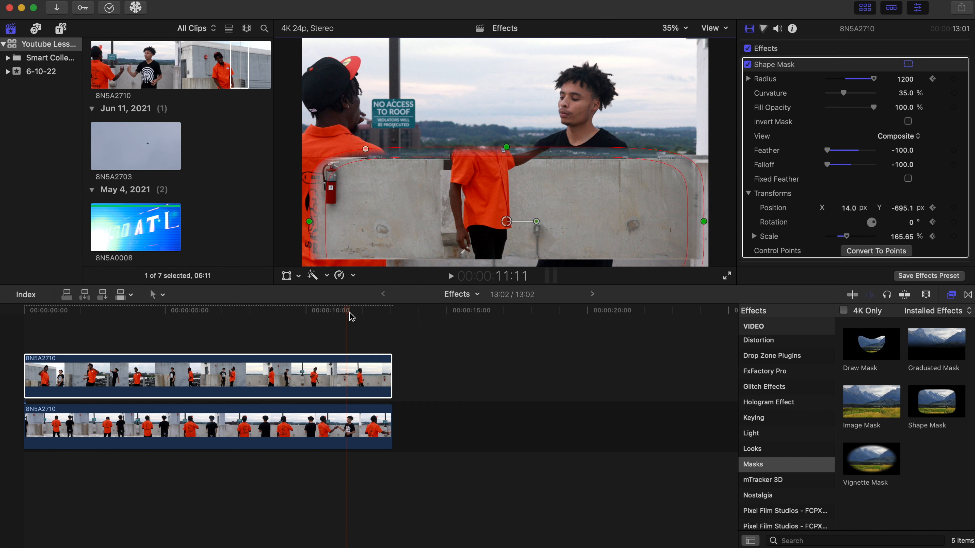
Return to the start and play back the animated mask.
drag(352, 316, 2, 317)
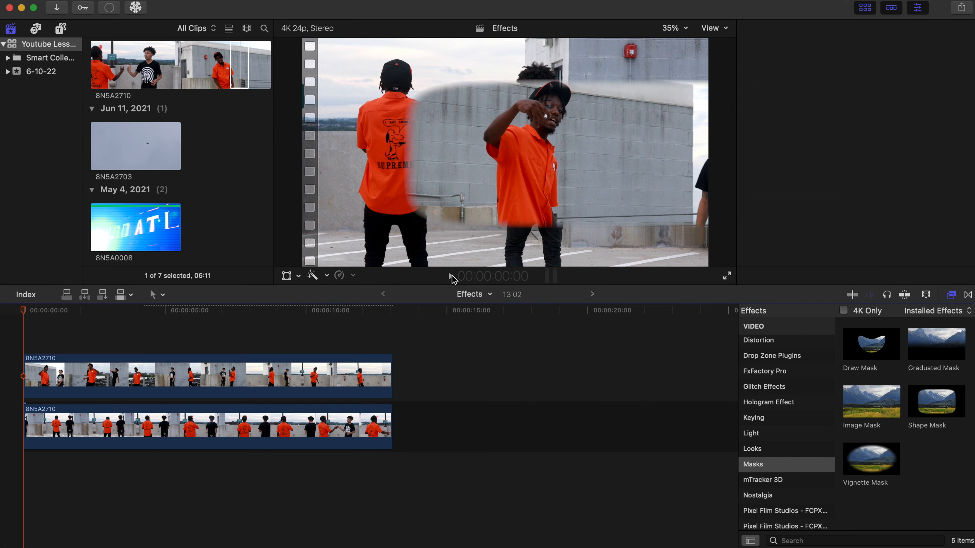
click(450, 276)
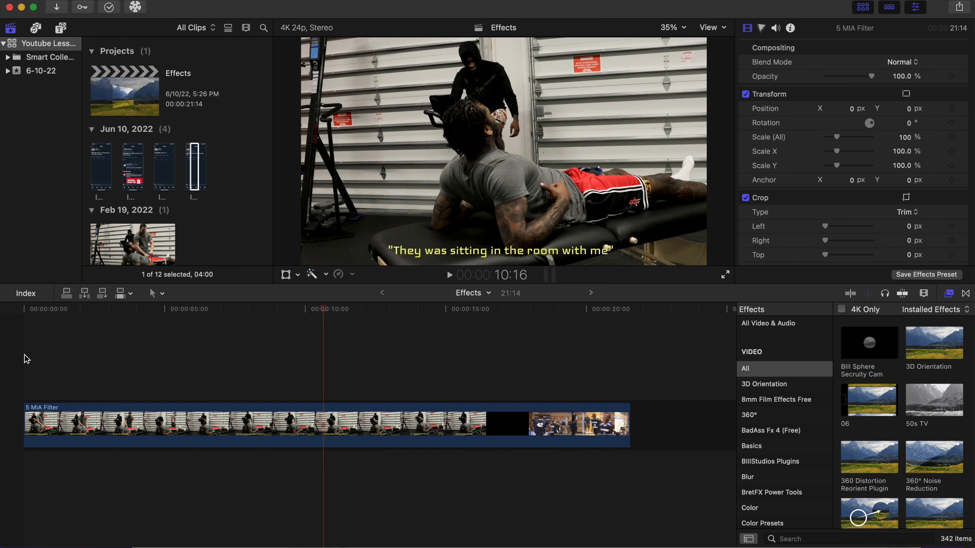
Add two Bill 3D Drop Zone titles above the clip, starting at about 2 s and 10 s.
key(Home)
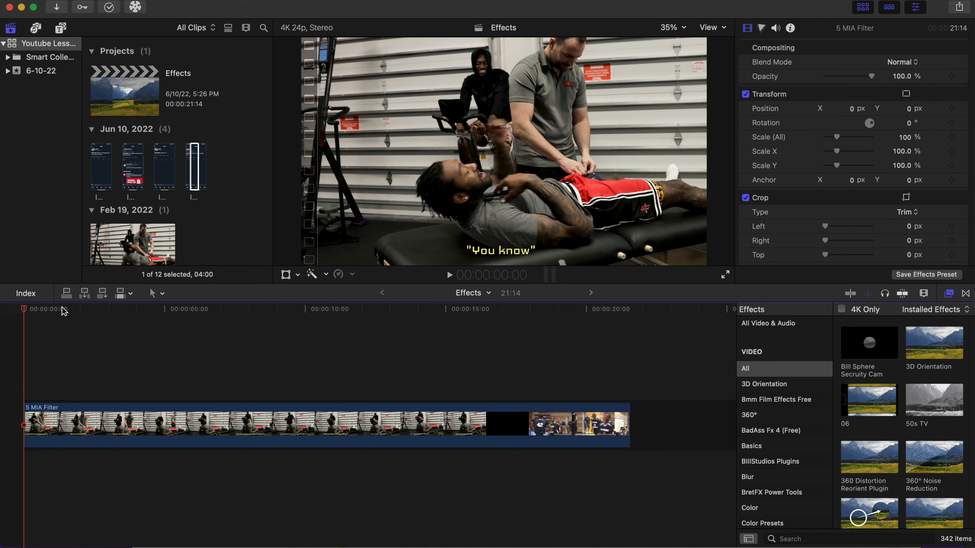
click(58, 29)
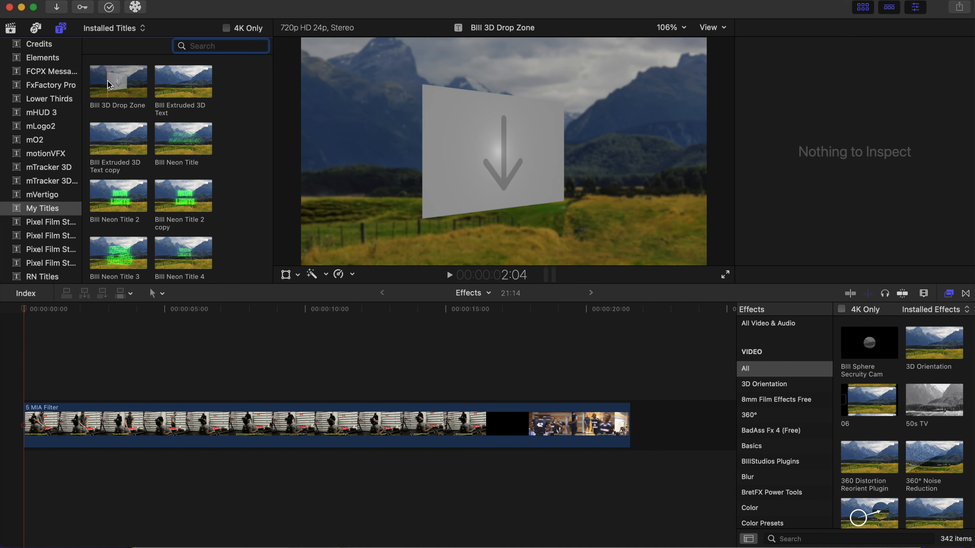
drag(108, 83, 98, 378)
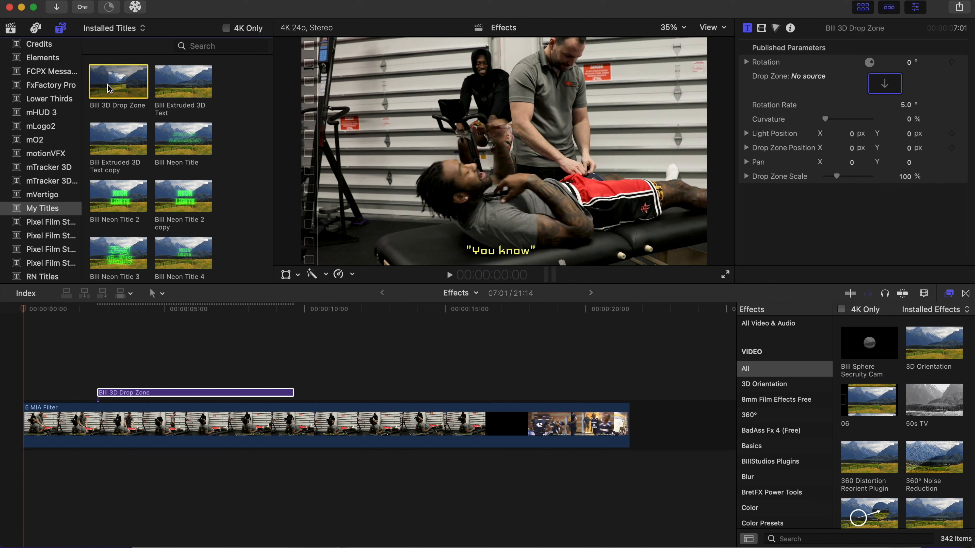
drag(106, 89, 312, 369)
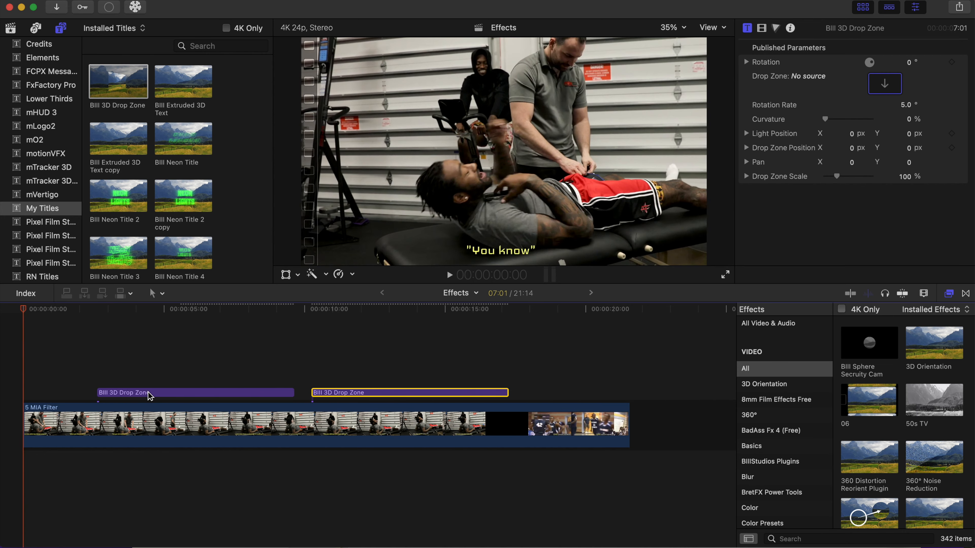
drag(150, 396, 124, 396)
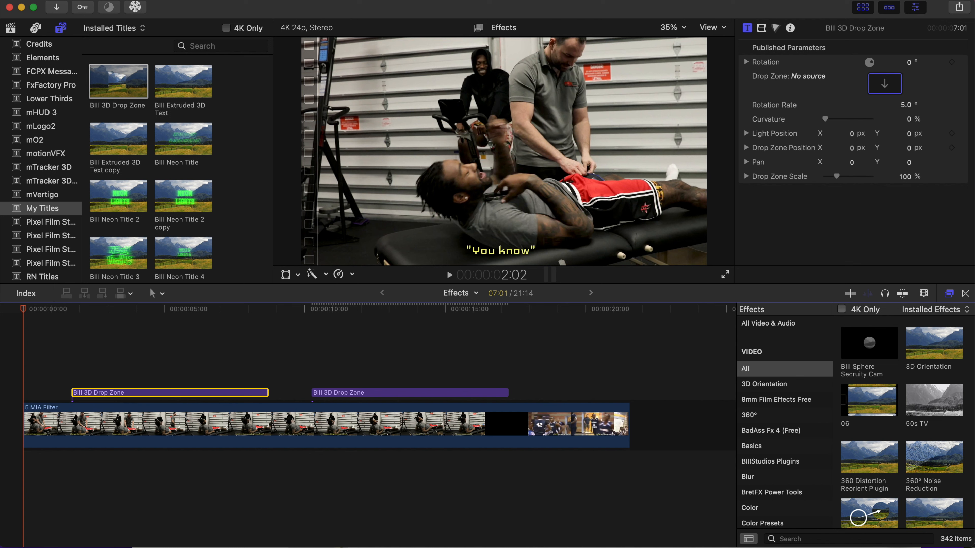
Set the first drop-zone title's source to the IMG_1186 phone screenshot clip.
click(10, 28)
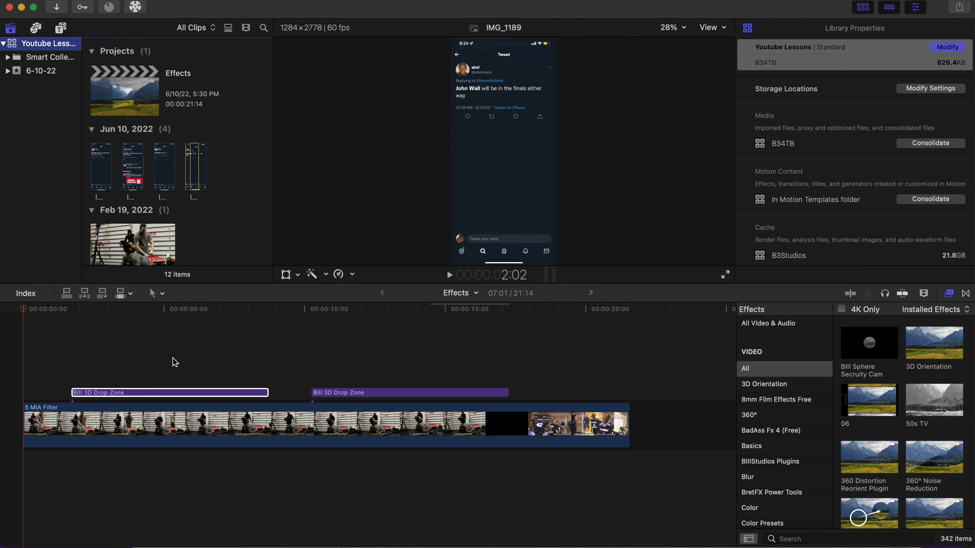
click(164, 393)
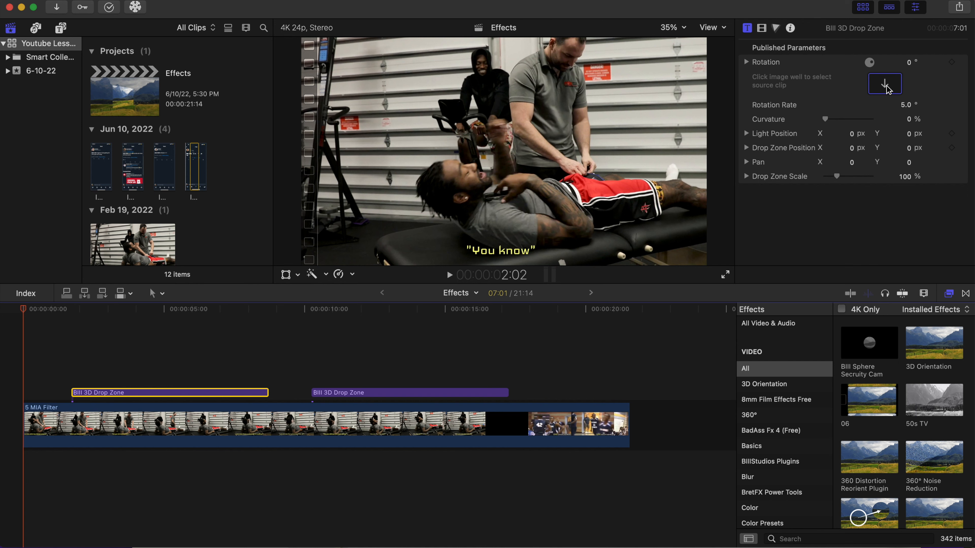
click(884, 83)
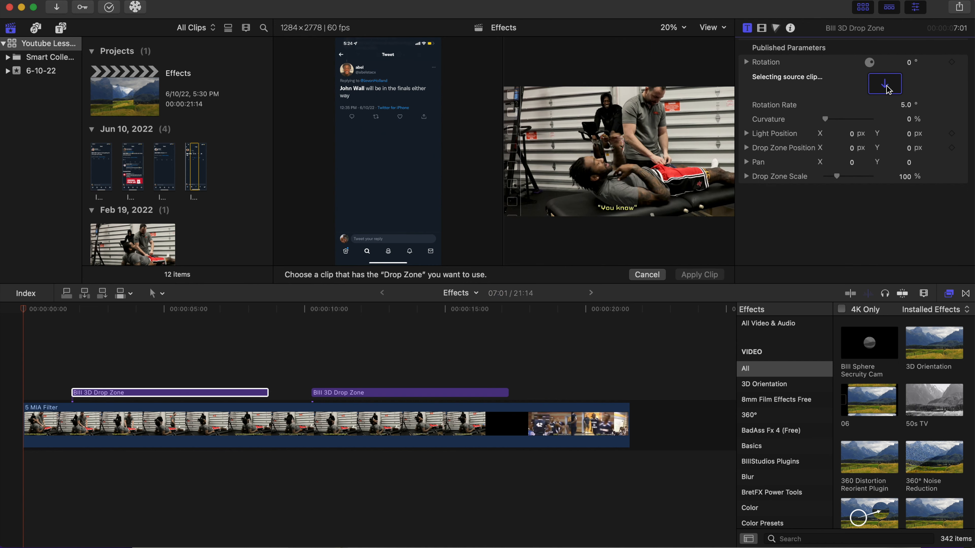
click(103, 166)
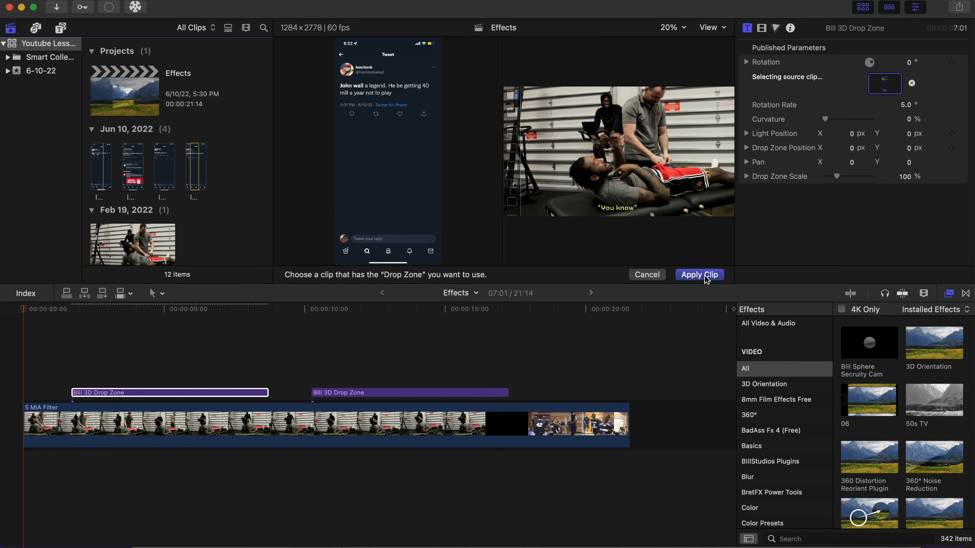
click(705, 276)
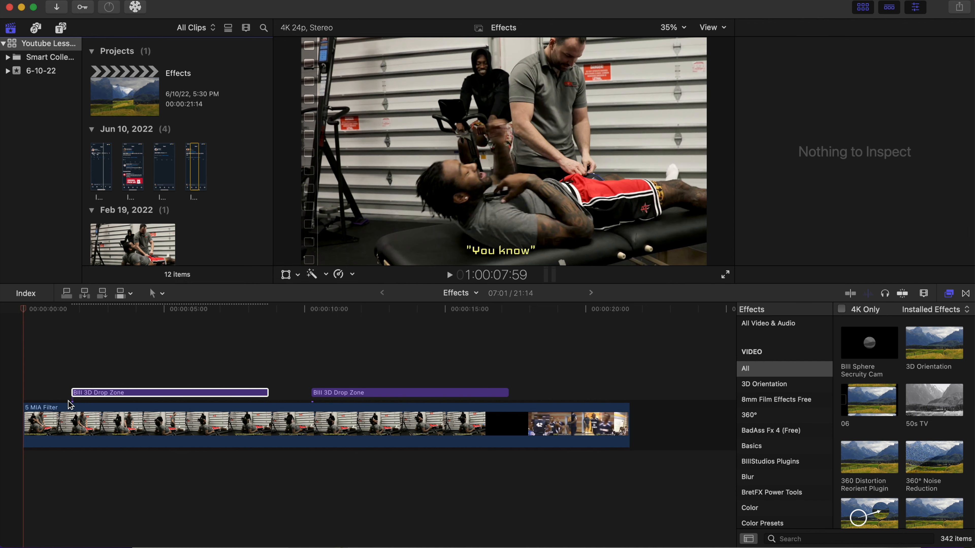
At about 2:03, set the first title's Pan Y to about -104.
click(84, 346)
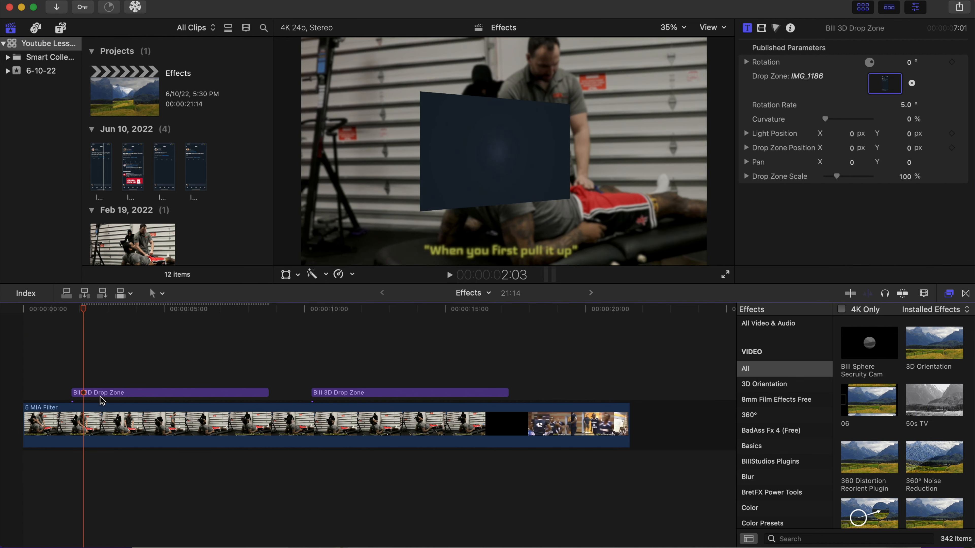
click(100, 396)
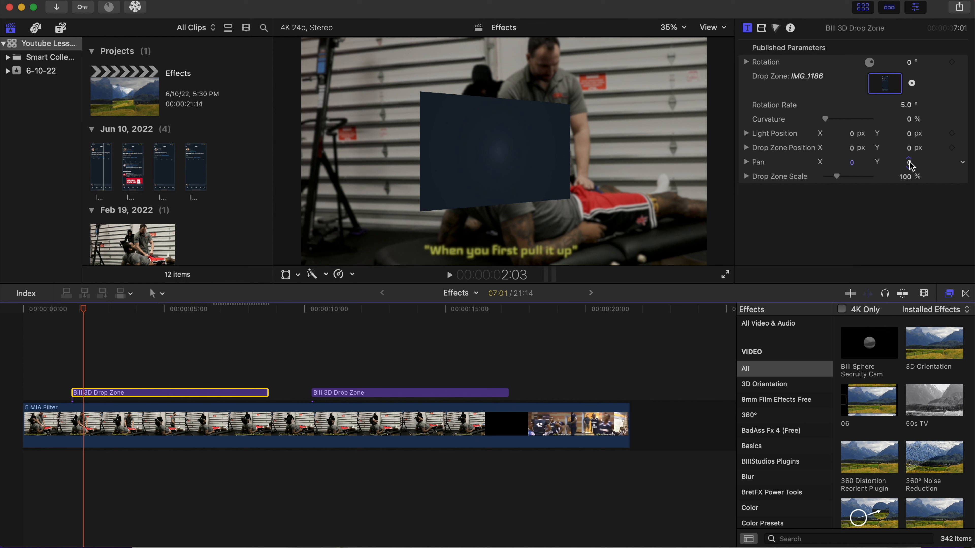
drag(911, 166, 911, 208)
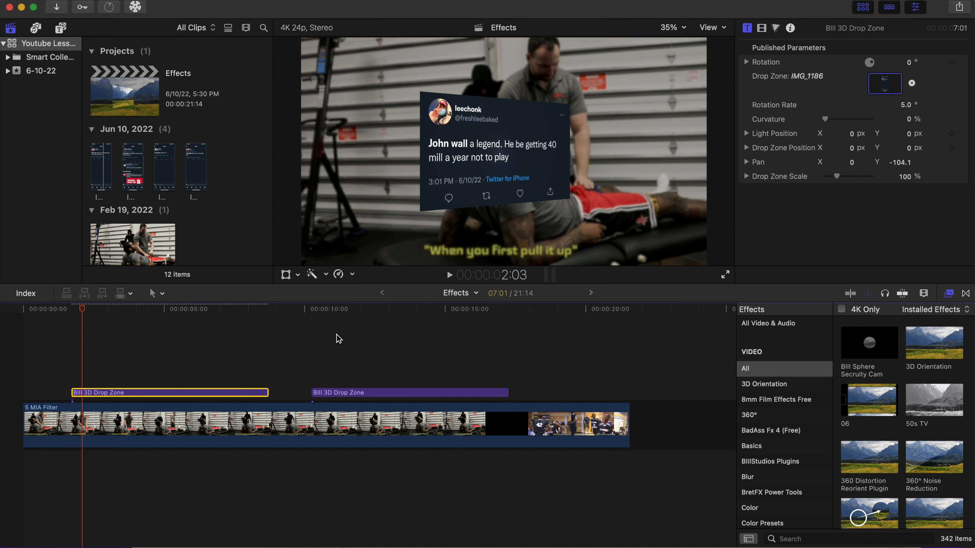
Move the second Bill 3D Drop Zone title up a lane so it starts at about 3 s.
click(354, 396)
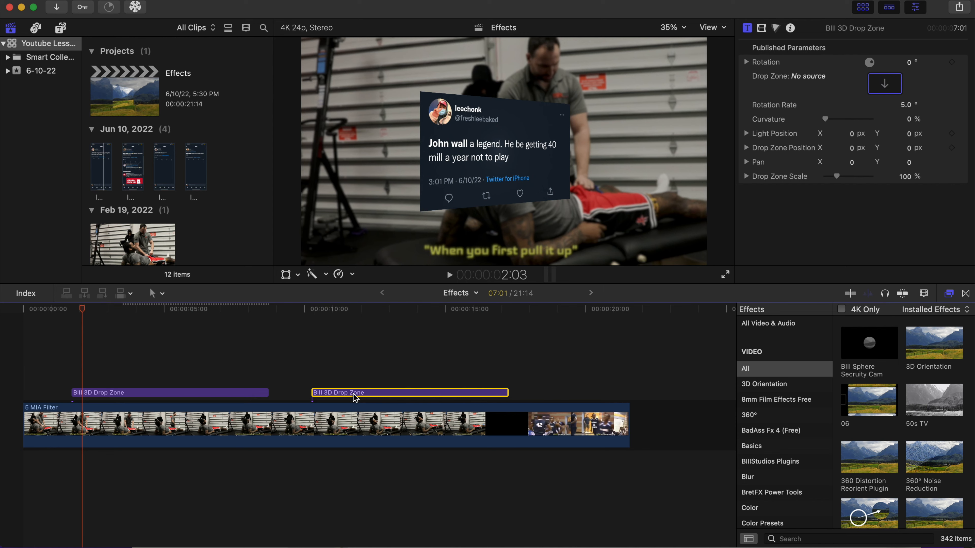
drag(354, 398, 158, 375)
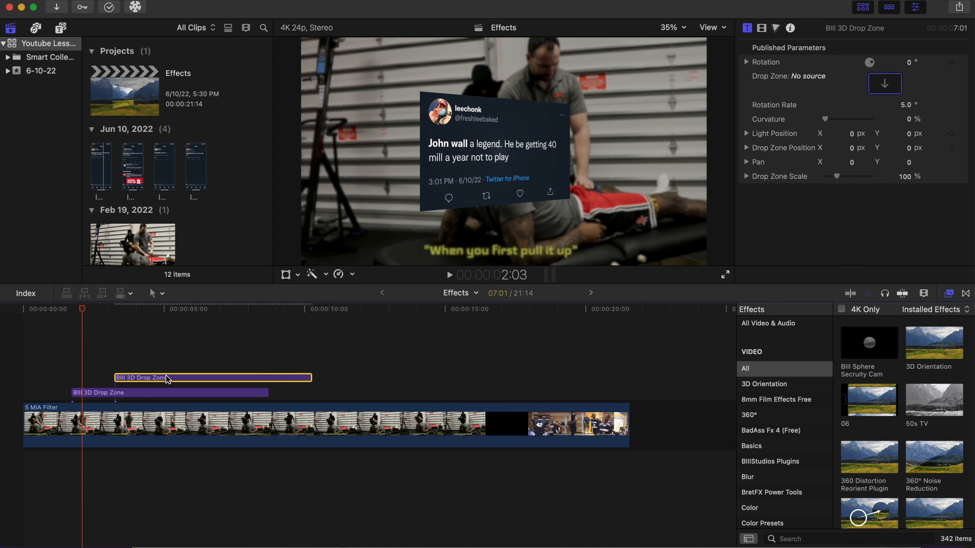
Set the second title's drop-zone source to the IMG_1187 screenshot clip and its Pan Y to about -99.
click(135, 350)
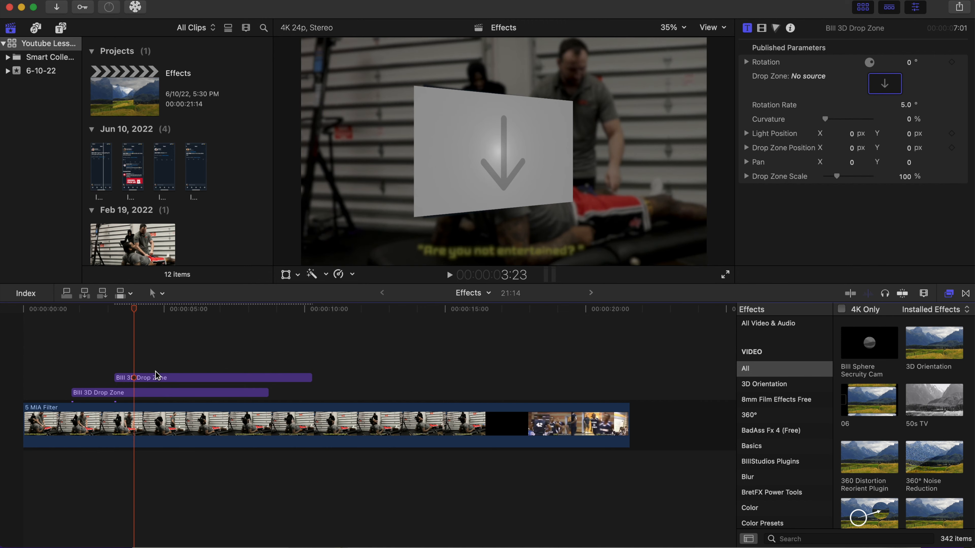
click(161, 379)
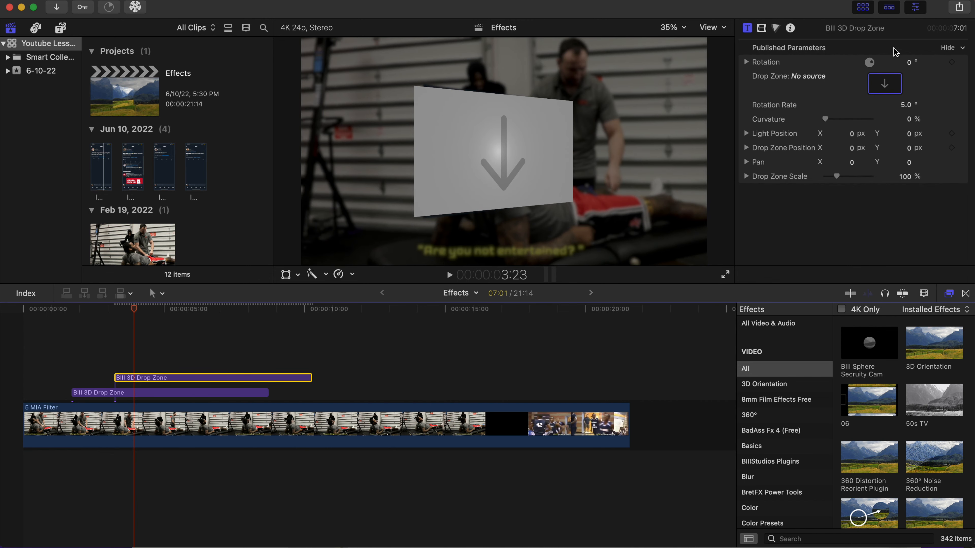
click(887, 88)
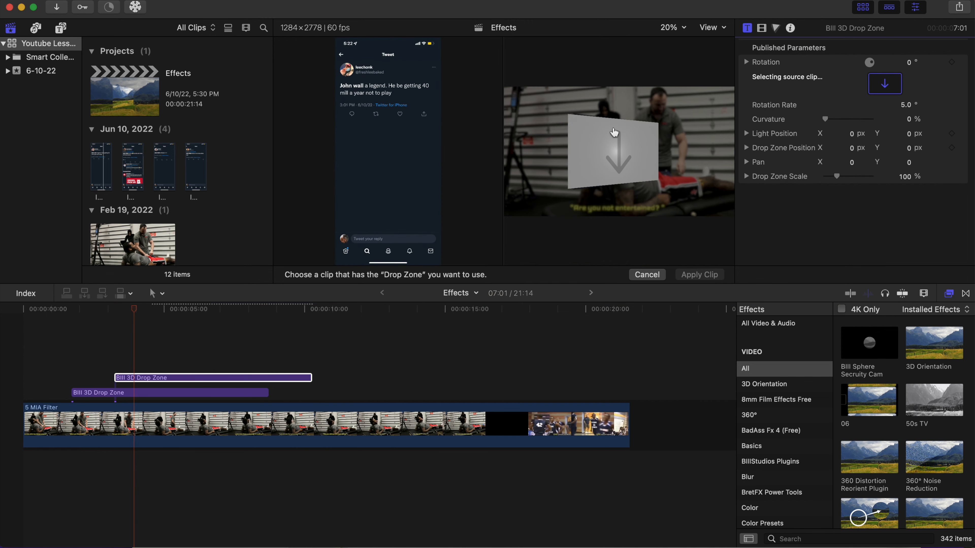
click(130, 165)
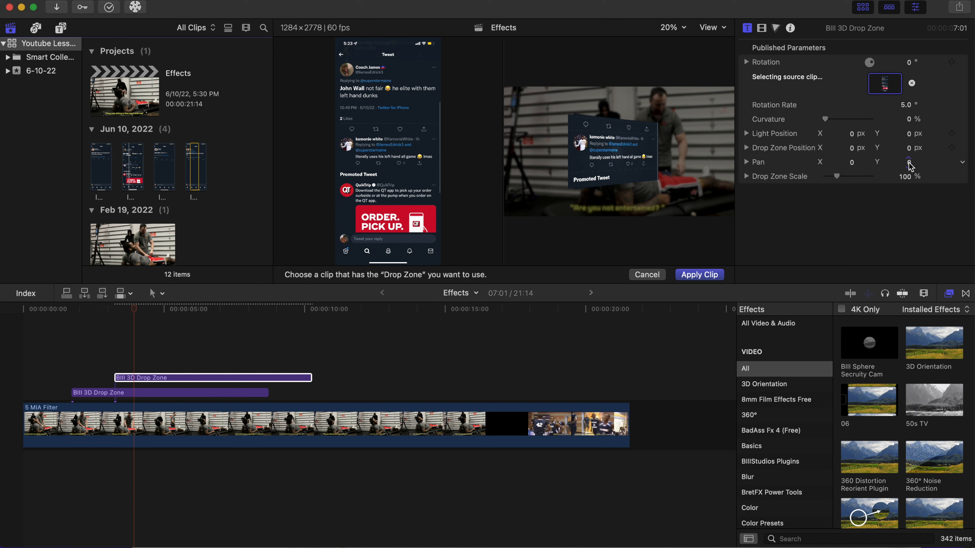
drag(910, 167, 911, 205)
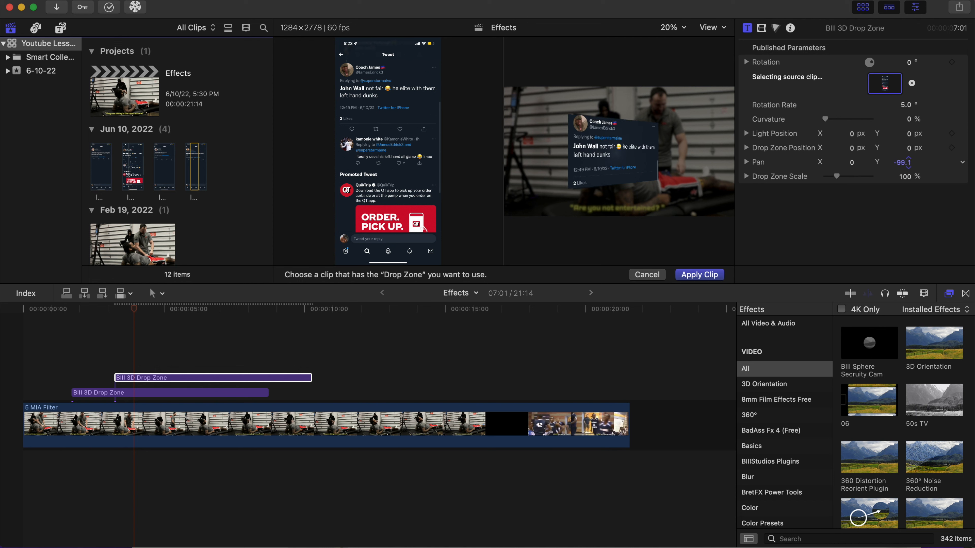
click(700, 274)
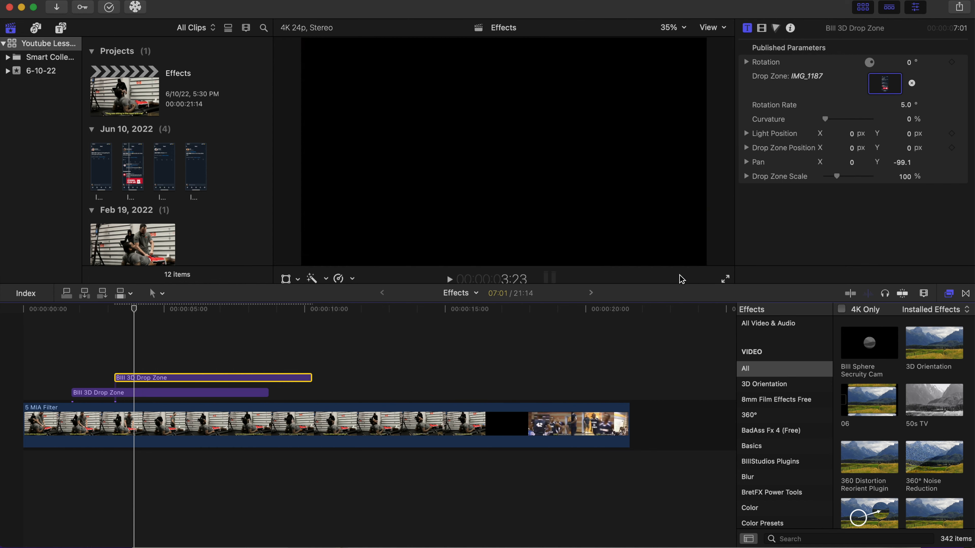
Add a third Bill 3D Drop Zone title on a higher lane starting at about 4.5 s.
click(60, 30)
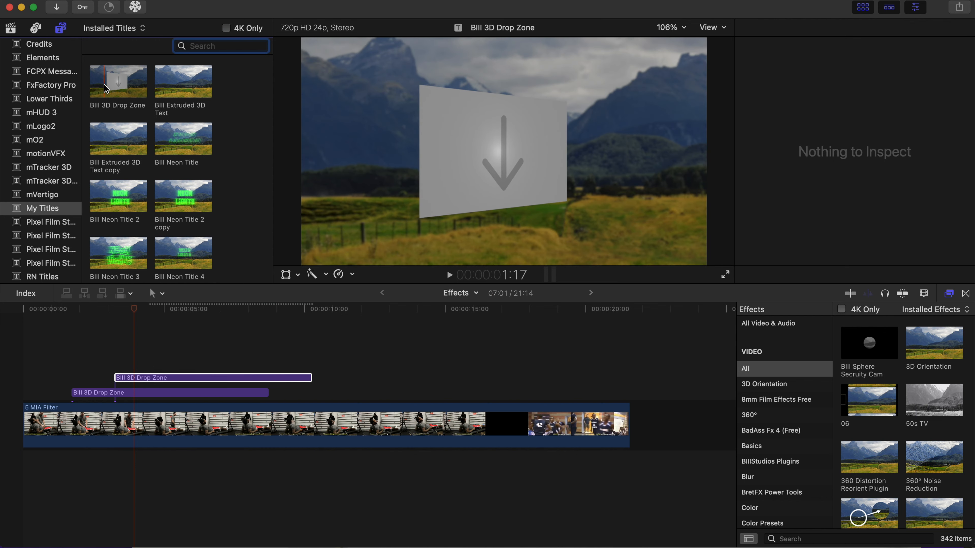
drag(114, 86, 157, 364)
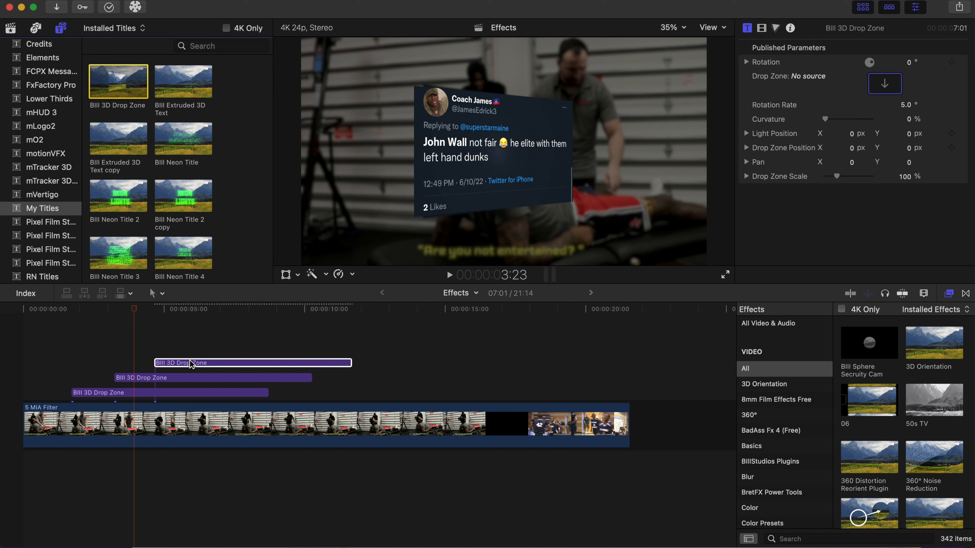
Set the third title's drop-zone source to the IMG_1189 phone screenshot clip.
click(160, 362)
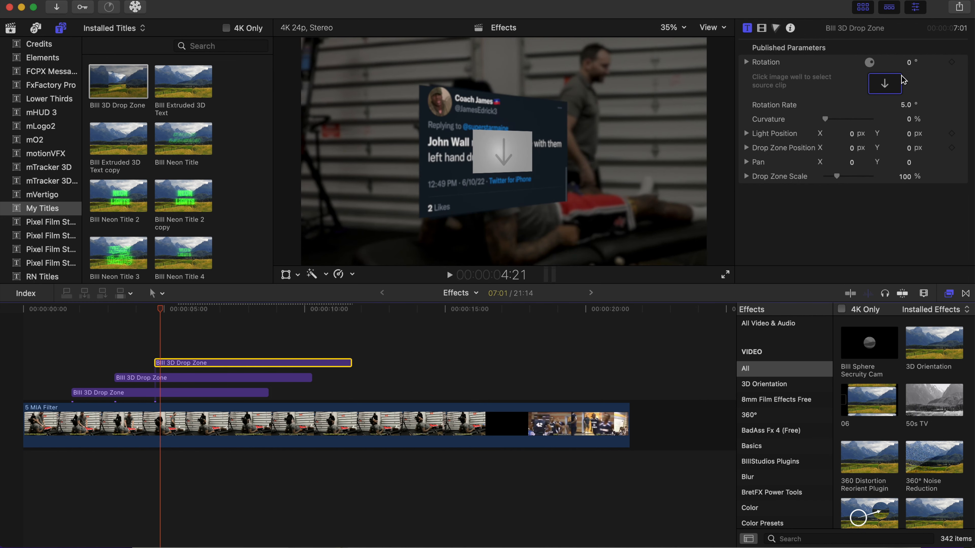
click(893, 87)
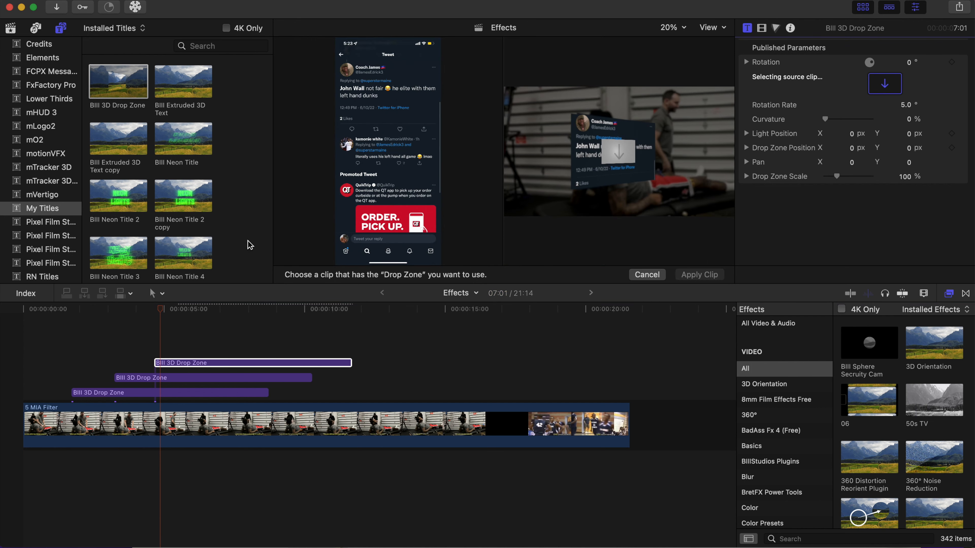
click(10, 27)
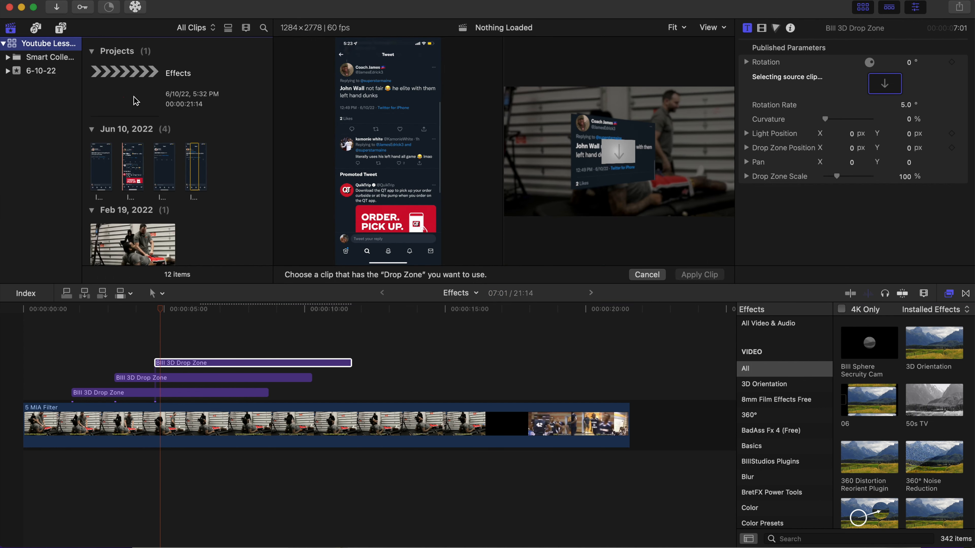
click(193, 165)
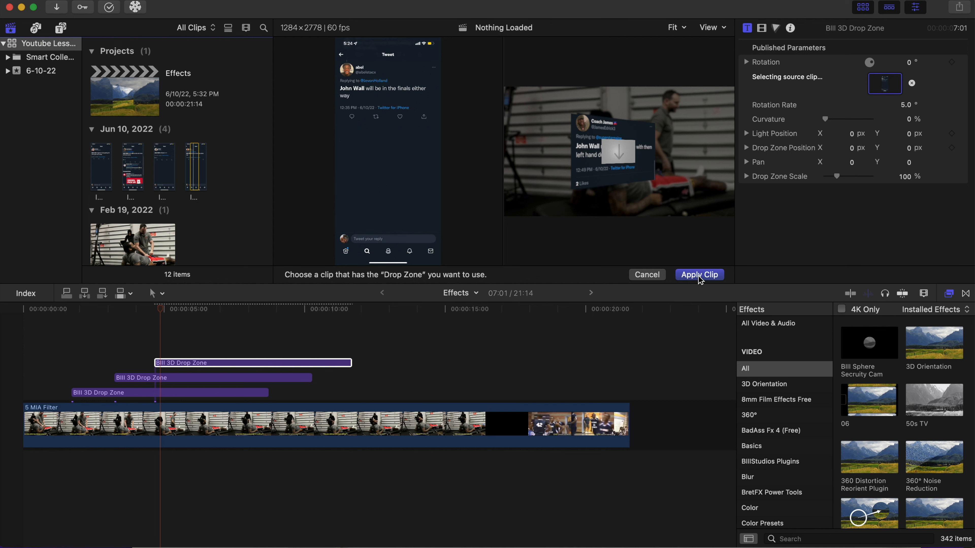
click(699, 274)
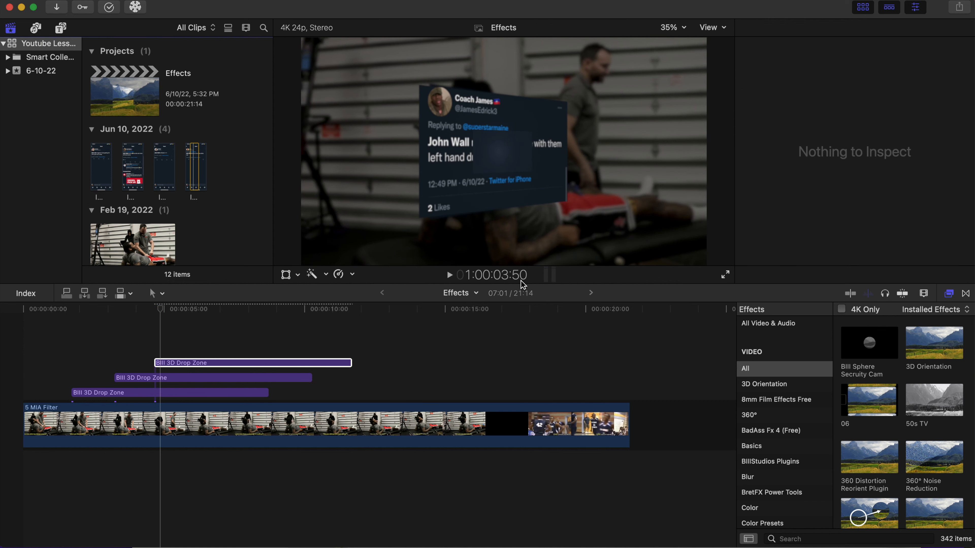
At about 6:18, set the third title's Pan Y to about -103.
click(211, 363)
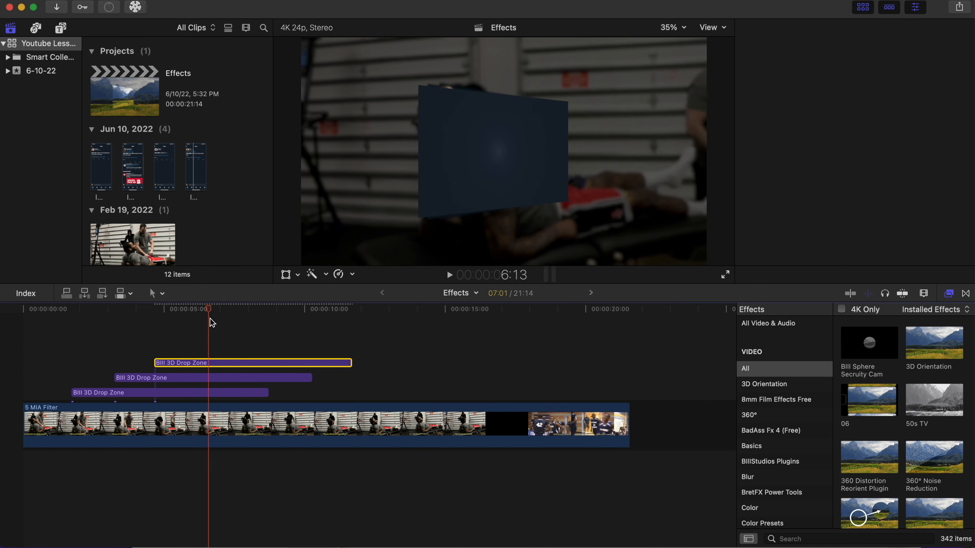
drag(209, 318, 213, 340)
click(226, 363)
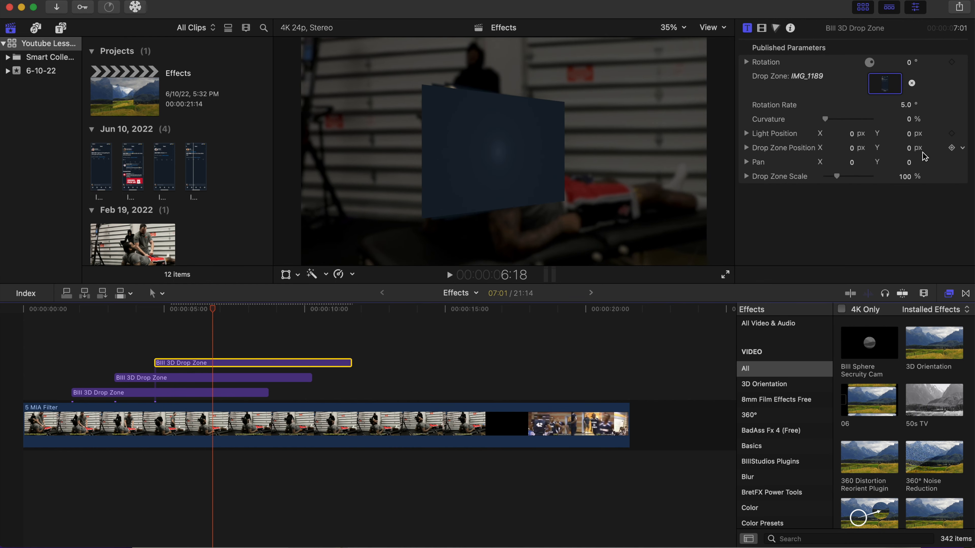
drag(911, 166, 910, 199)
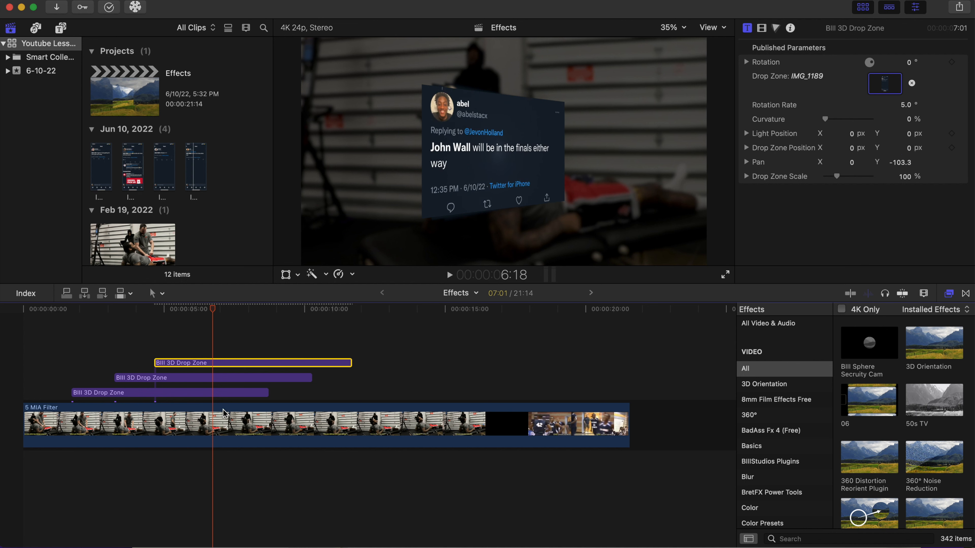
Deselect the titles and play back the timeline to preview the stacked drop zones.
click(19, 359)
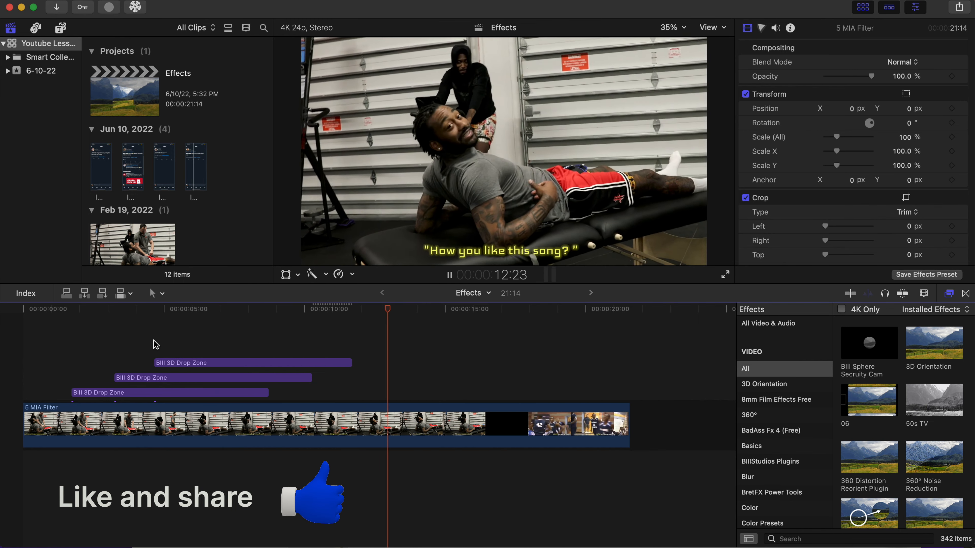
key(space)
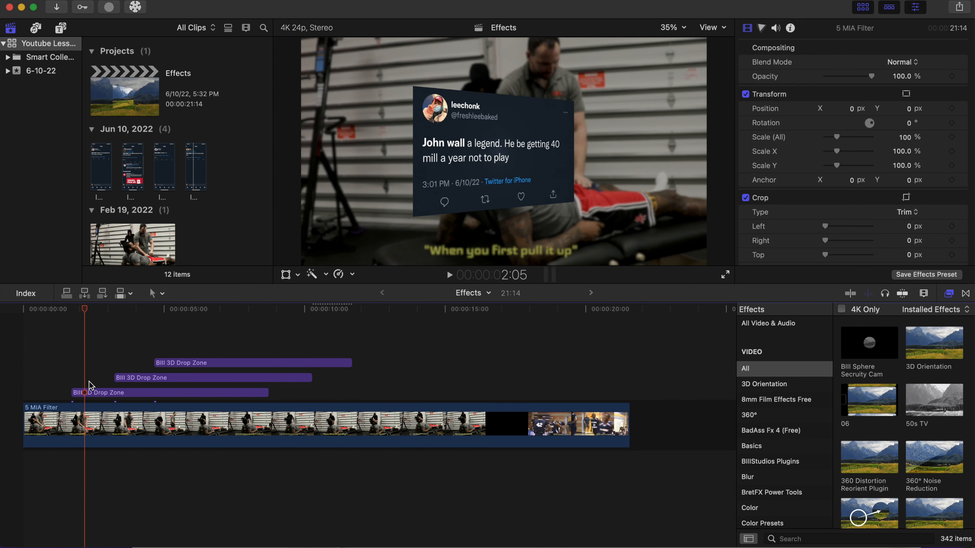
Expand the first title's Rotation and set its Y rotation to about -66°.
click(93, 393)
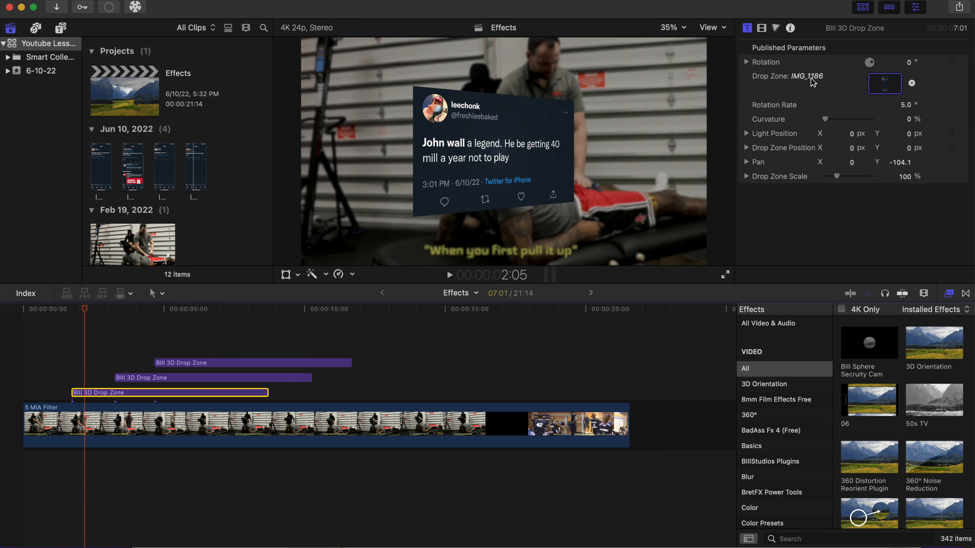
click(746, 62)
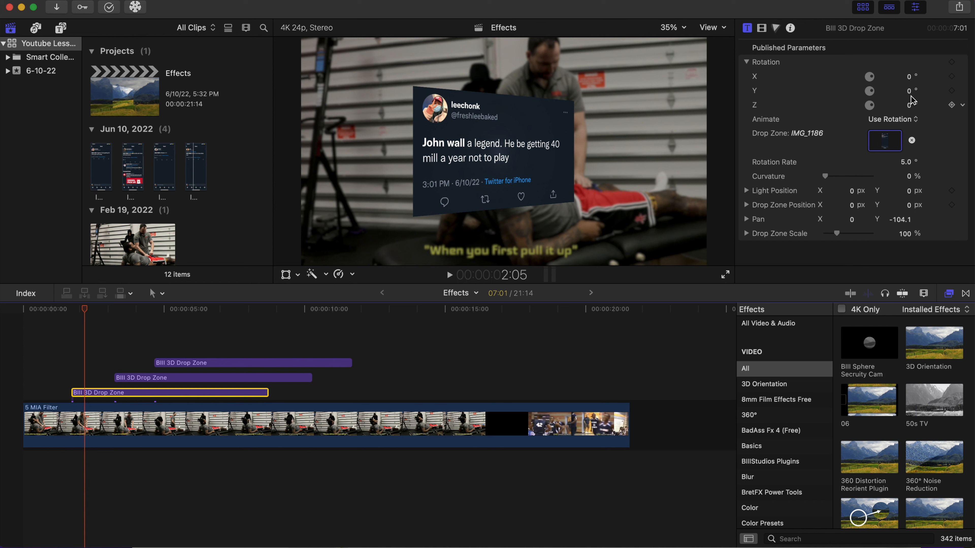
drag(908, 91, 886, 92)
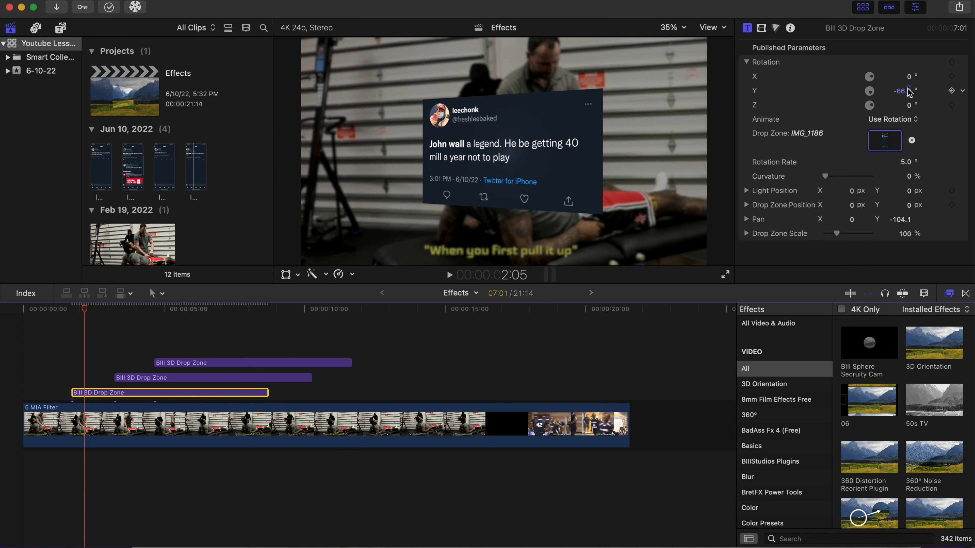
Return to the start and play back the drop-zone titles.
click(44, 373)
key(space)
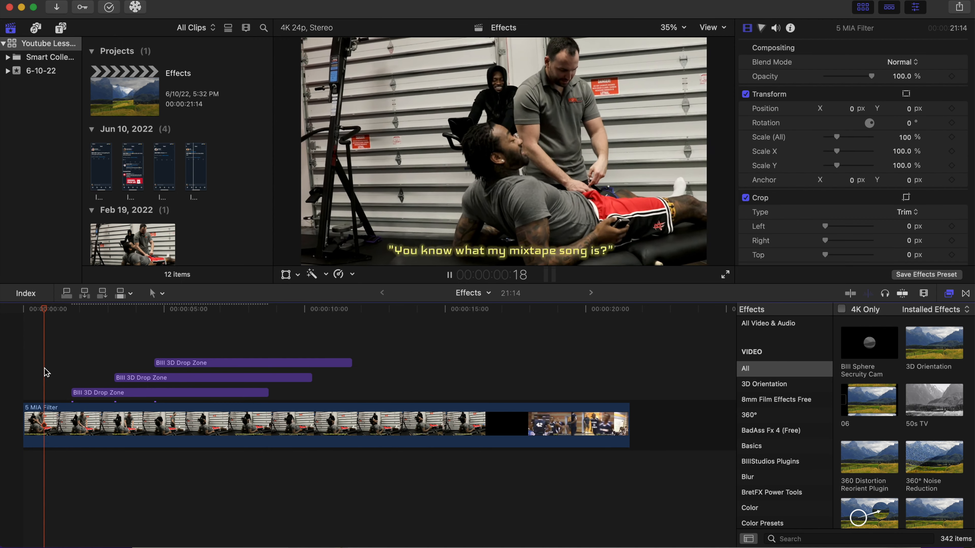